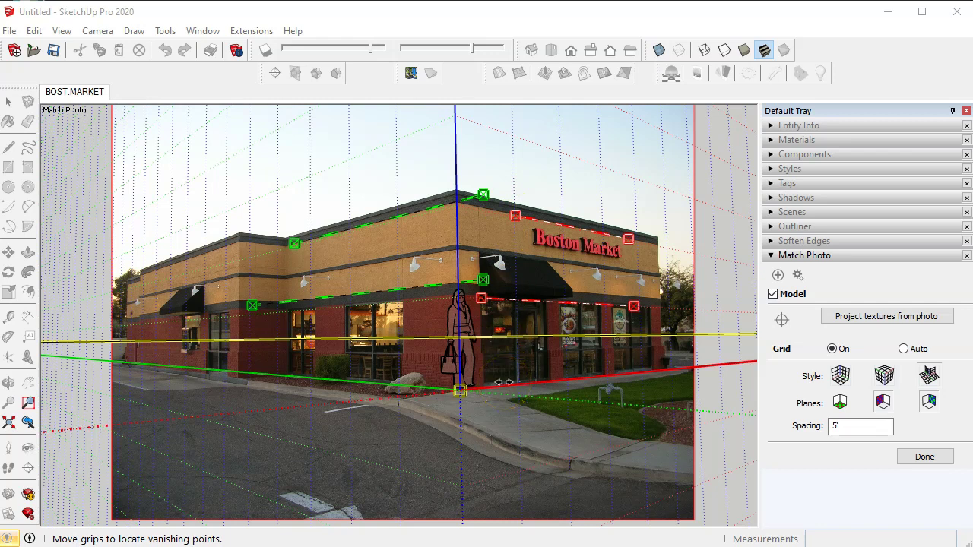
Step: Set the Match Photo grid spacing to 6'8"
scroll(503, 341, "up", 3)
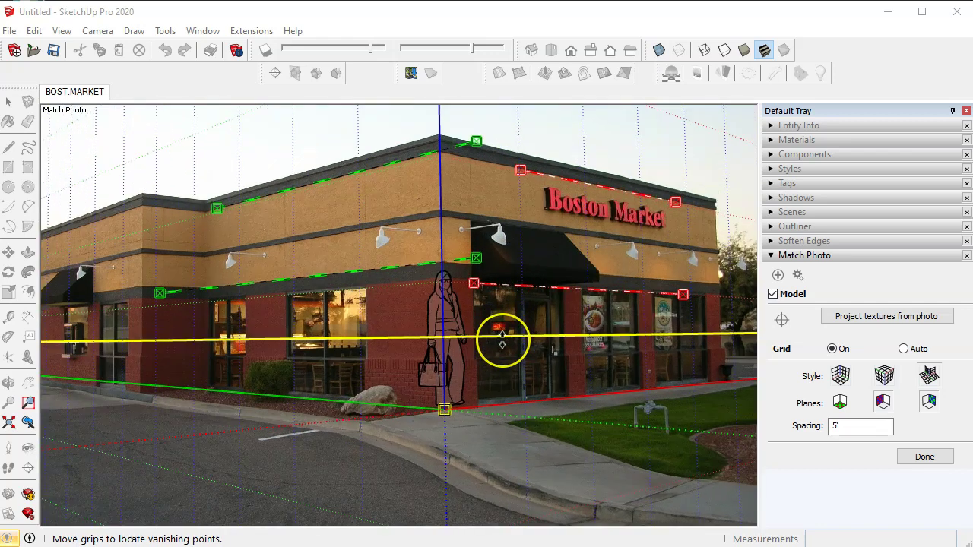
scroll(502, 341, "up", 3)
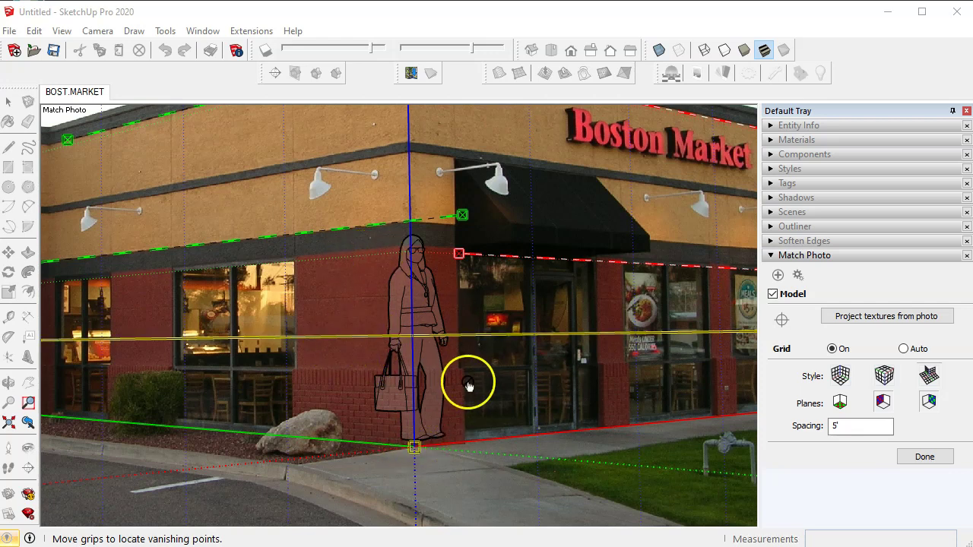
scroll(466, 384, "down", 2)
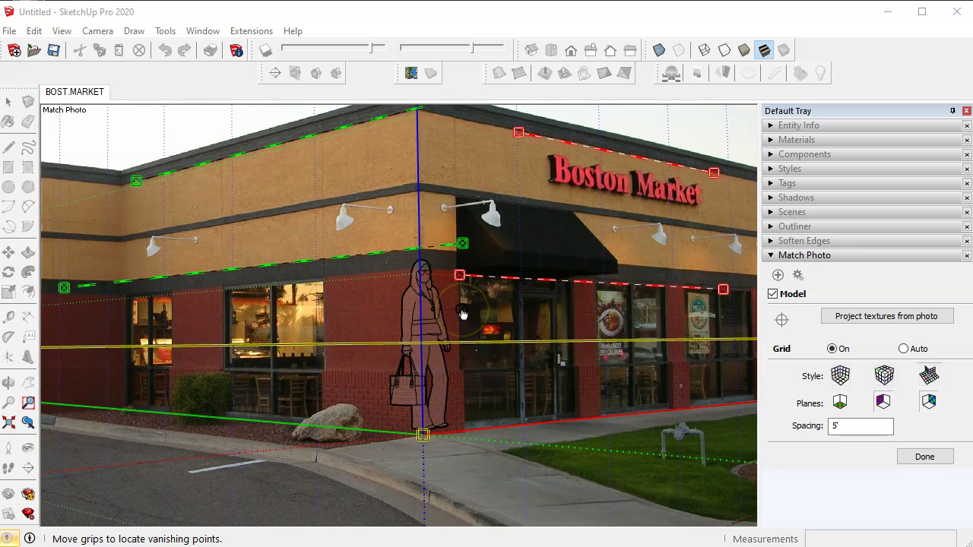
left_click(842, 426)
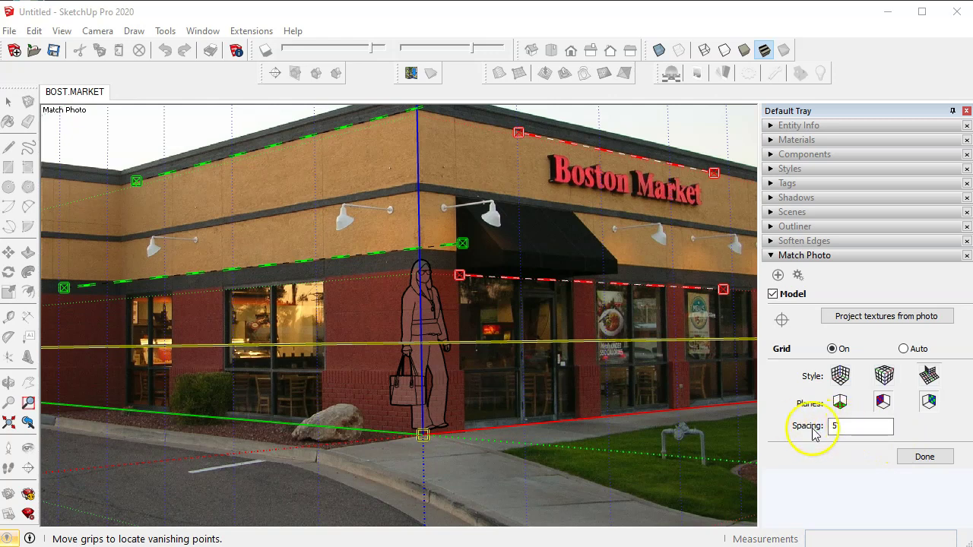
scroll(542, 327, "down", 1)
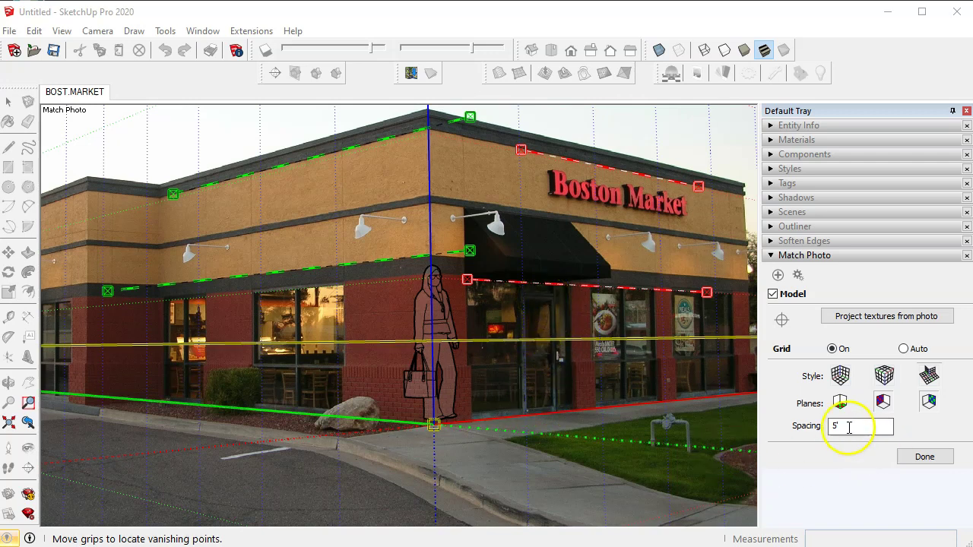
left_click_drag(845, 427, 822, 428)
type("6")
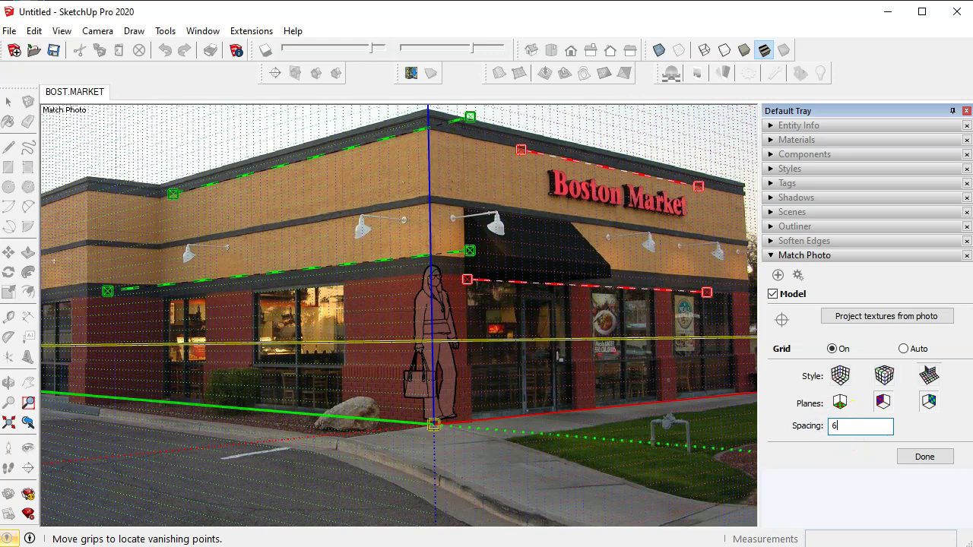
type("'8")
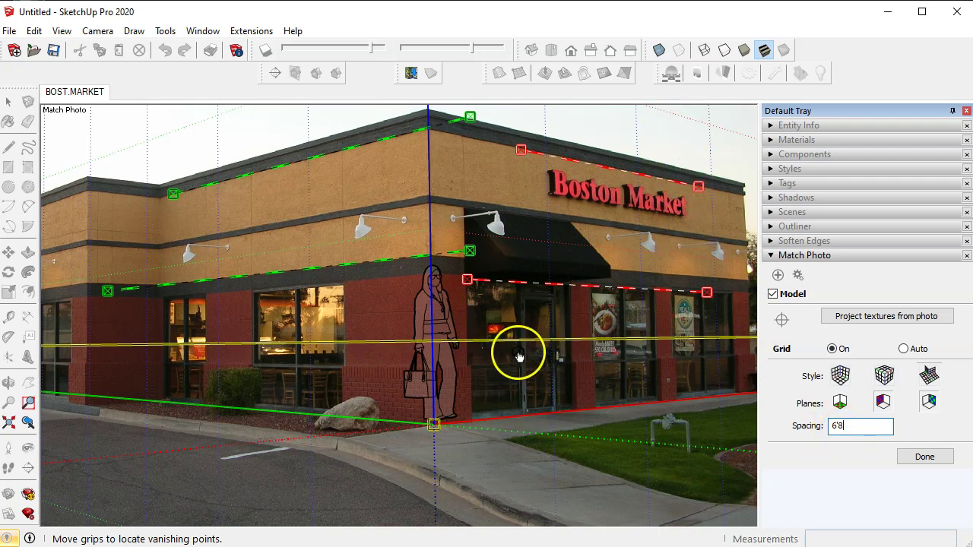
Step: Rescale the model along the blue axis until the first horizontal grid line meets the top of the entrance door
scroll(515, 350, "up", 2)
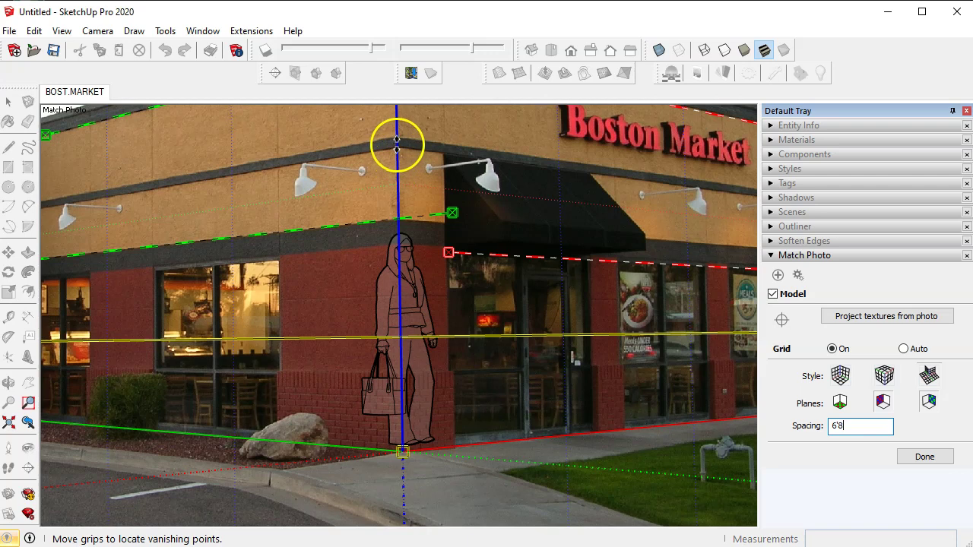
left_click(396, 147)
left_click_drag(396, 146, 439, 378)
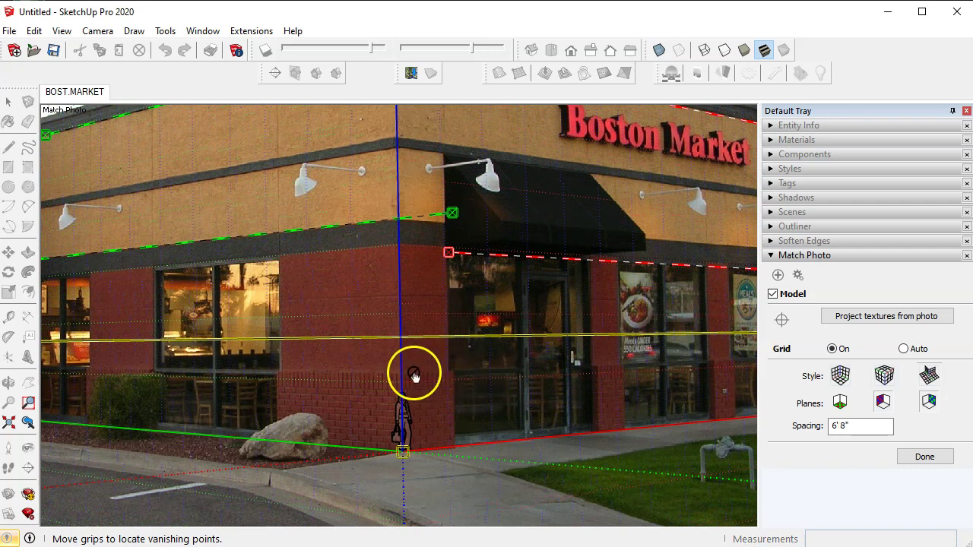
left_click_drag(398, 370, 407, 235)
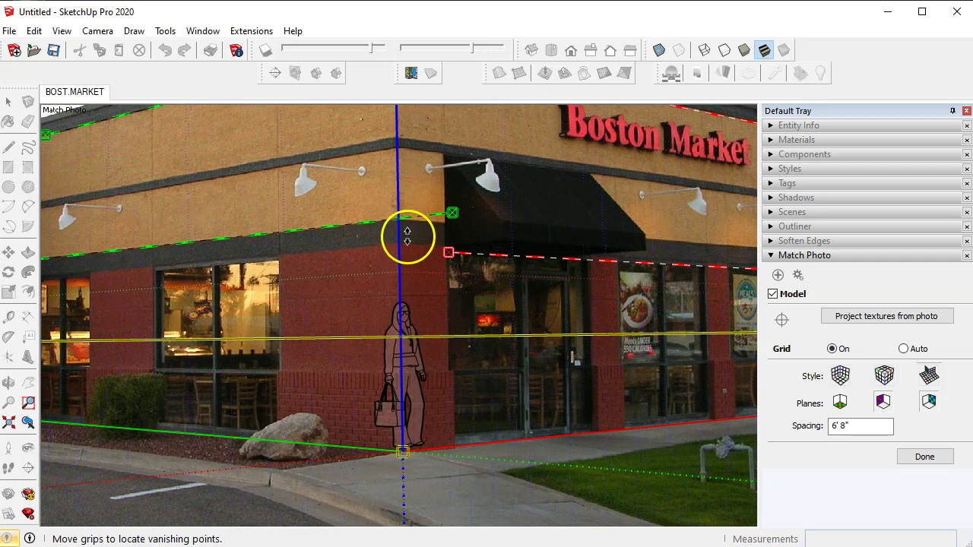
scroll(532, 271, "up", 4)
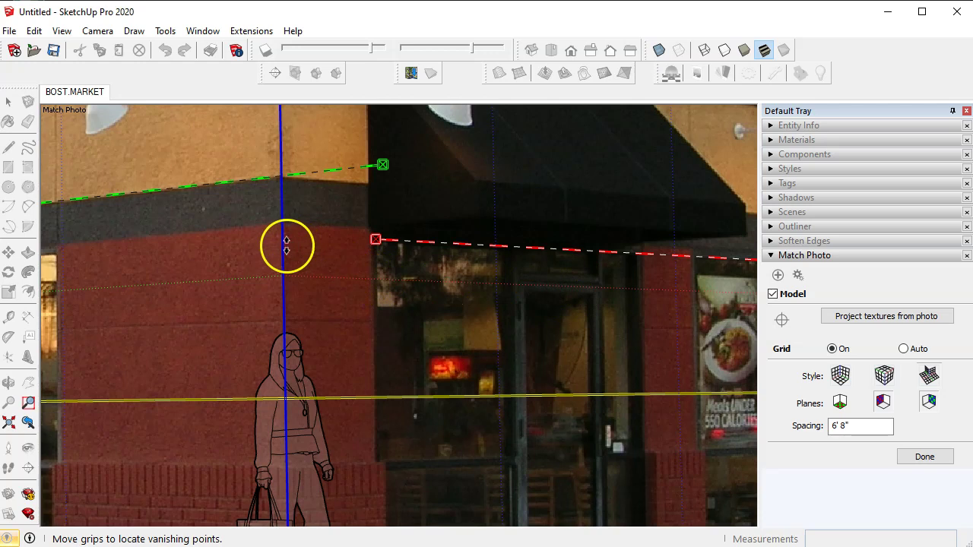
left_click_drag(282, 247, 282, 242)
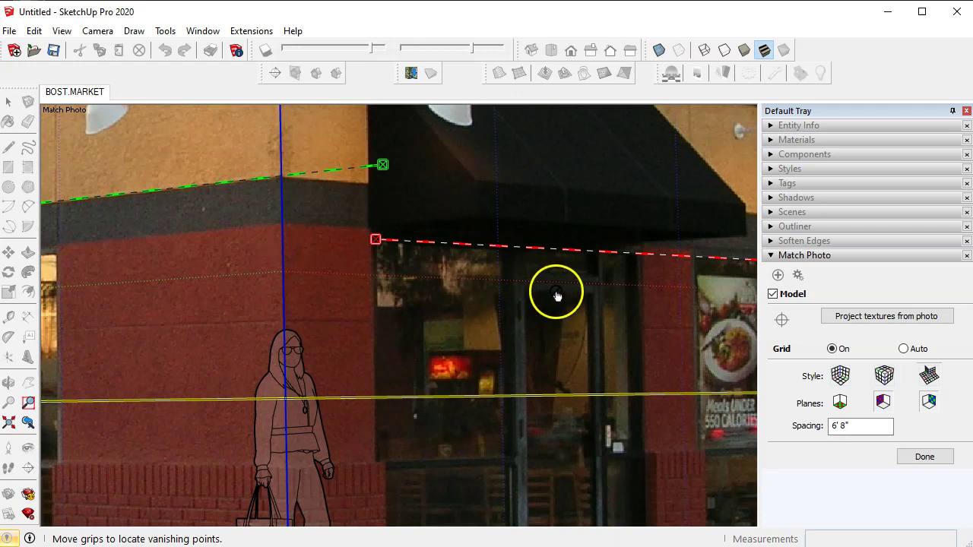
Step: Check the scale figure against the whole building and finish the photo match
scroll(556, 293, "down", 3)
scroll(556, 293, "down", 1)
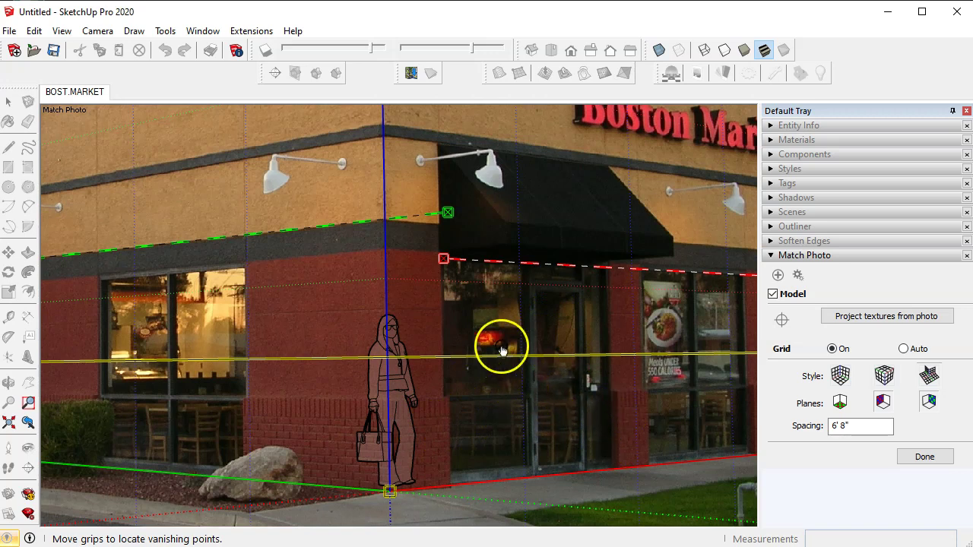
scroll(500, 309, "down", 3)
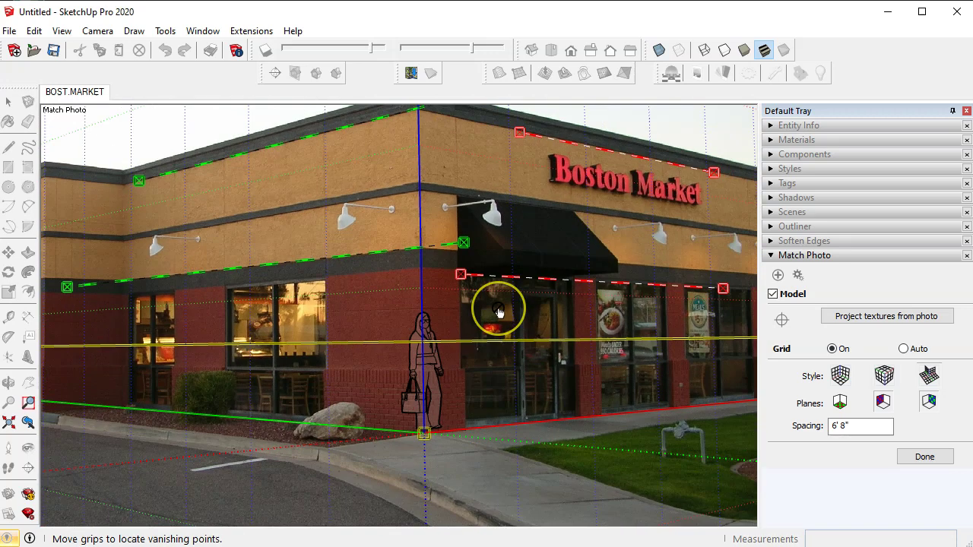
scroll(498, 310, "down", 2)
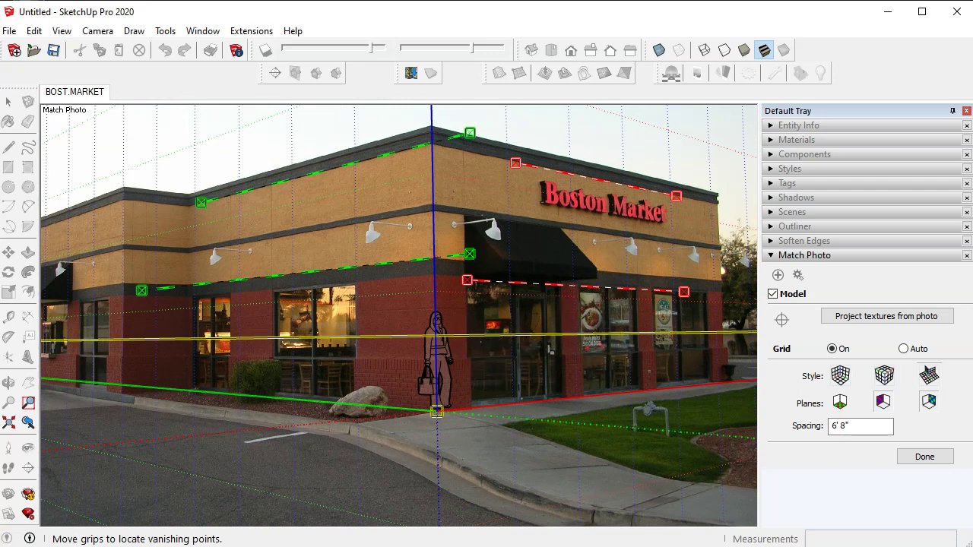
scroll(365, 449, "up", 1)
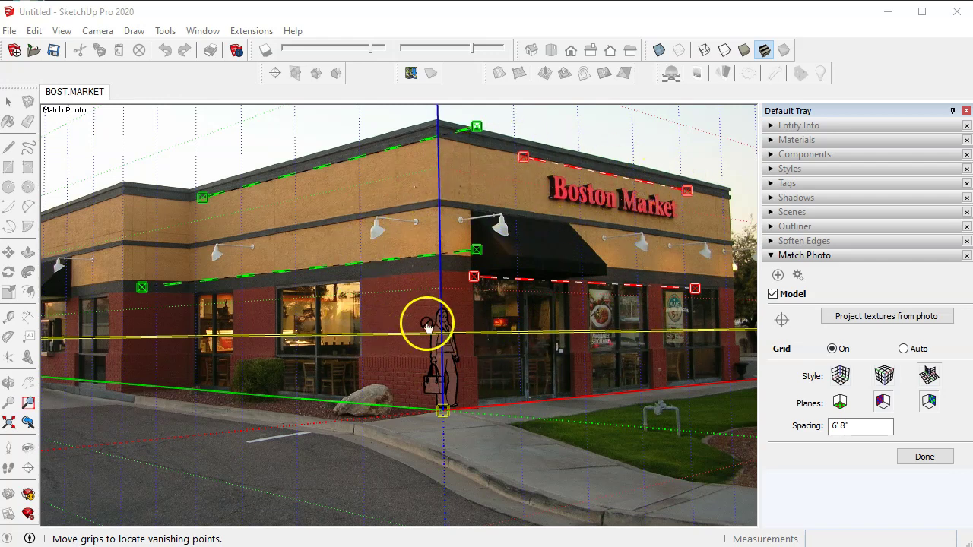
left_click(924, 457)
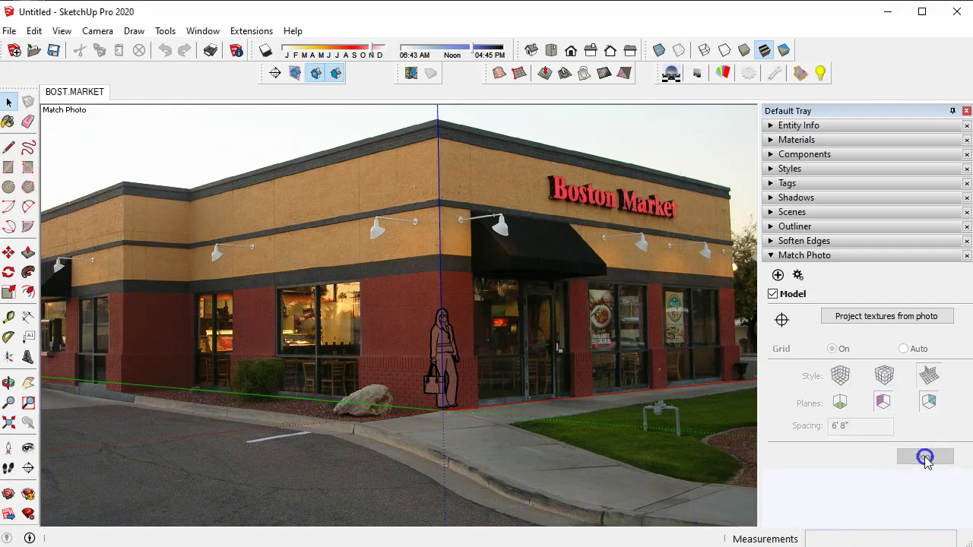
Step: Orbit away from the matched photo to view the model alone and return to the BOST.MARKET scene
left_click(597, 366)
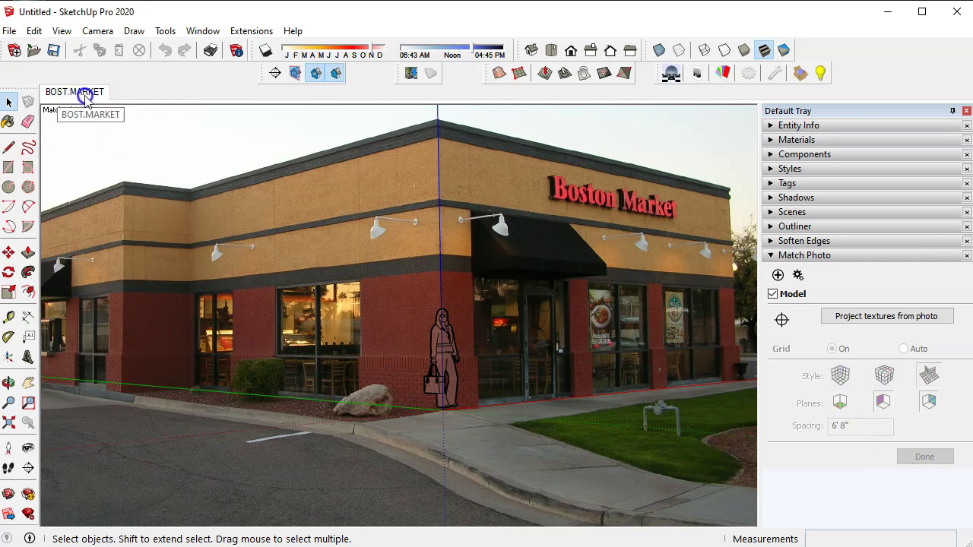
left_click(50, 92)
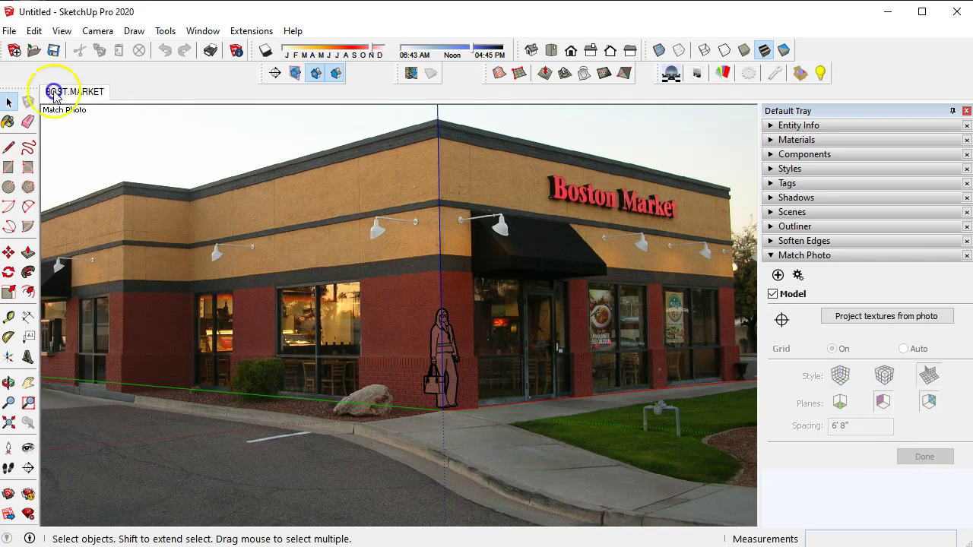
left_click(182, 184)
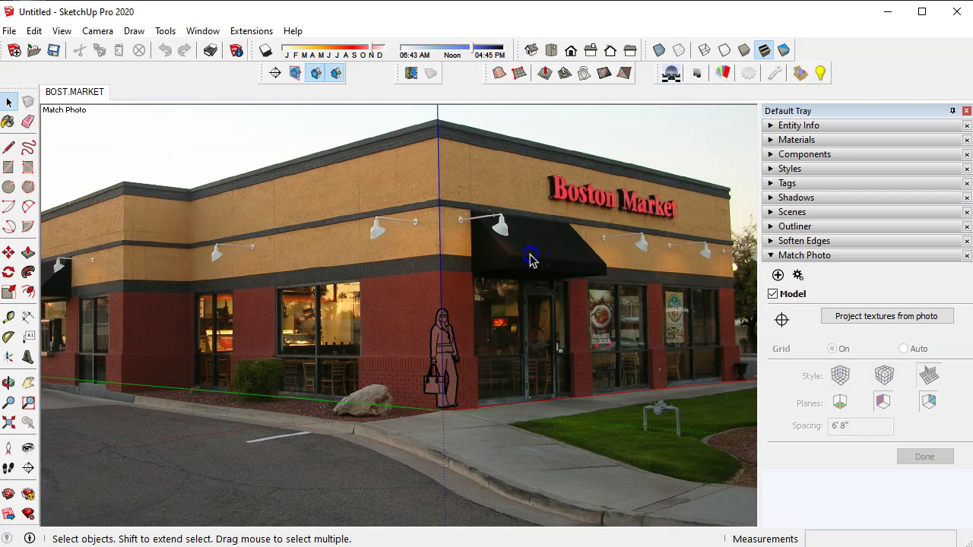
middle_click_drag(530, 259, 517, 295)
left_click(654, 297)
left_click(553, 344)
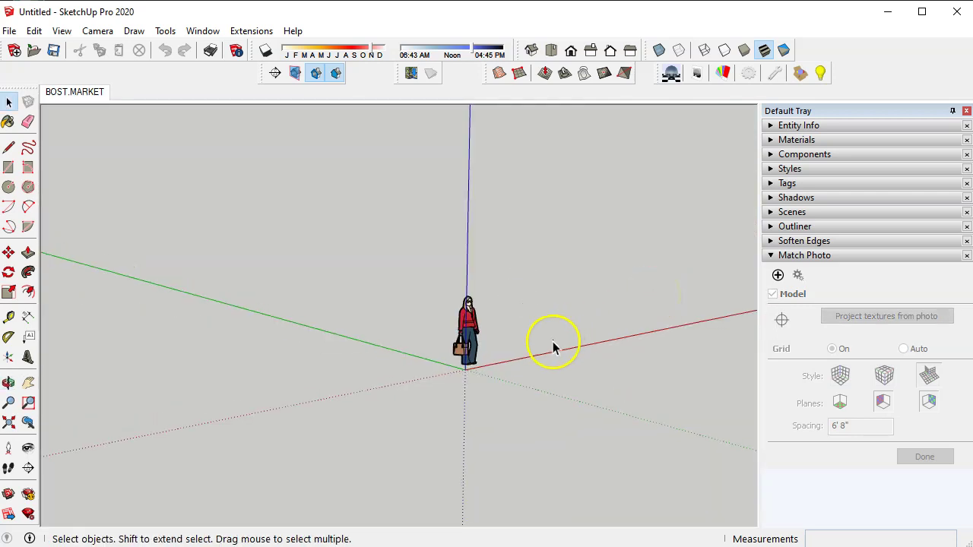
scroll(552, 344, "down", 1)
left_click(63, 106)
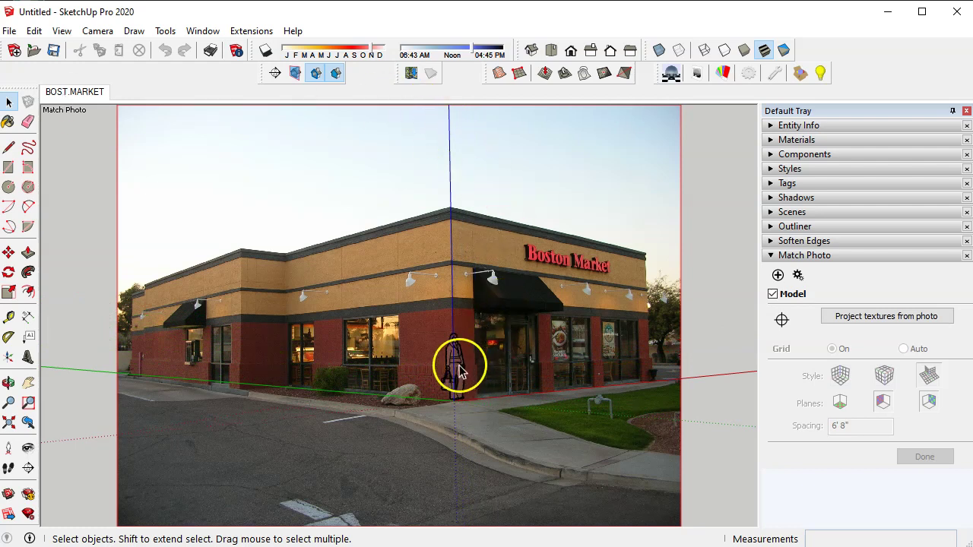
Step: Delete the scale figure standing at the building's near corner
left_click(460, 362)
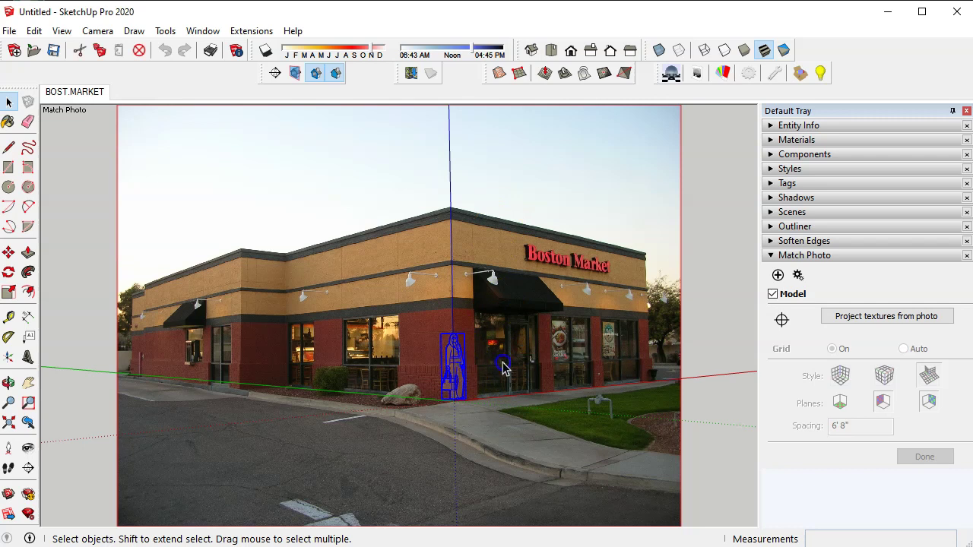
key("Delete")
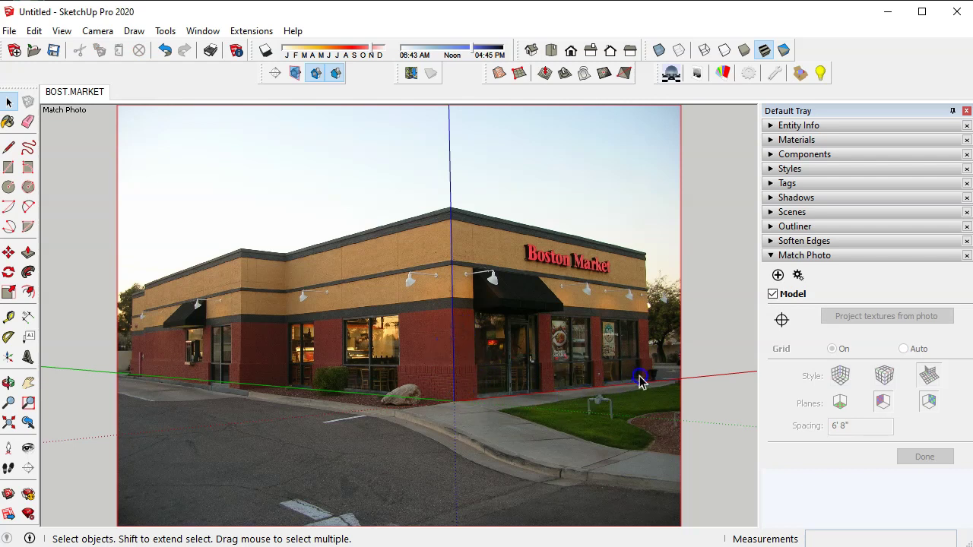
left_click(203, 383)
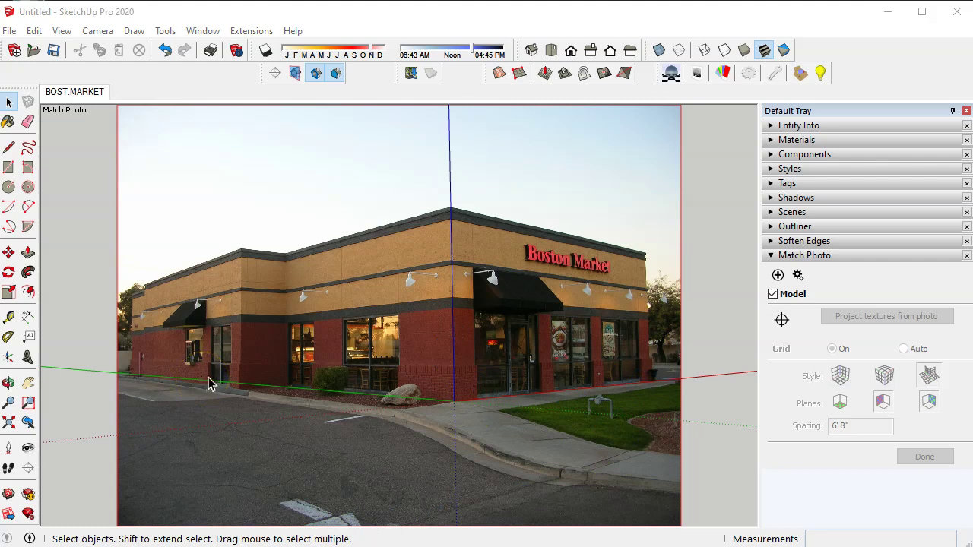
left_click(432, 403)
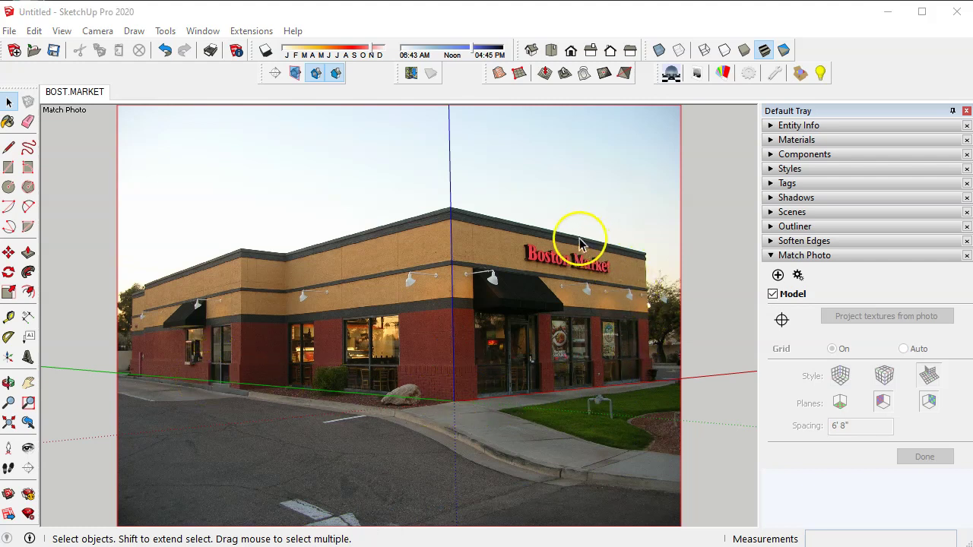
Step: Draw a line about 34' 4" long from the origin along the red axis to the far base corner of the storefront wall
left_click(9, 149)
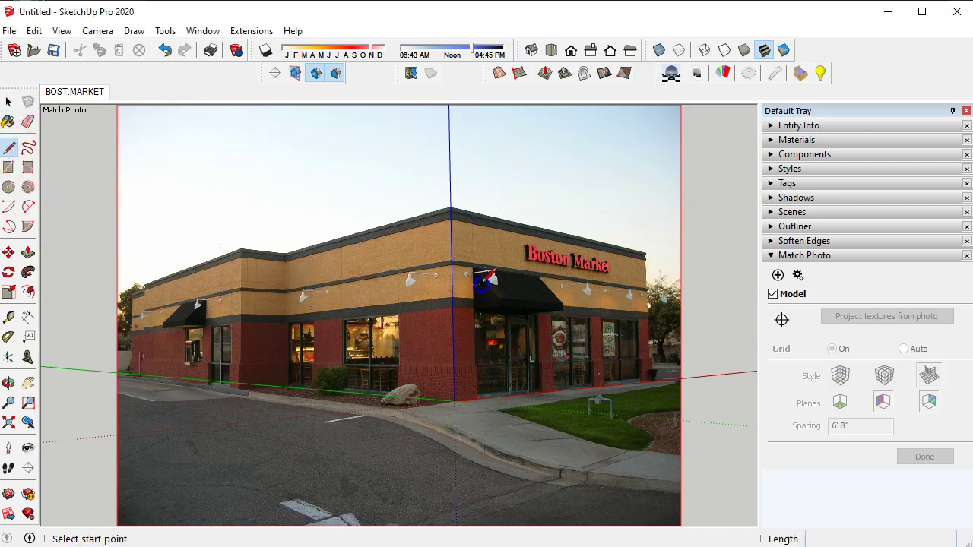
left_click(452, 404)
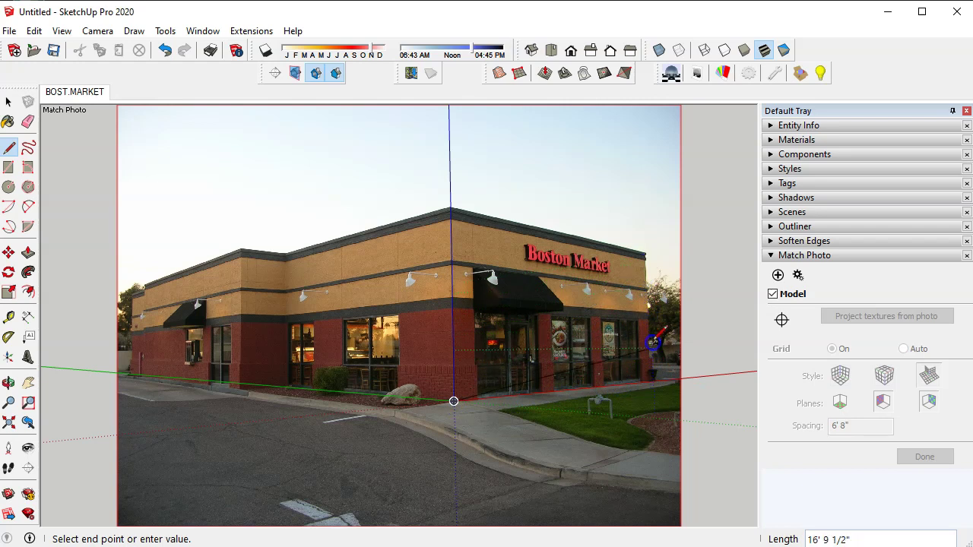
scroll(651, 381, "up", 5)
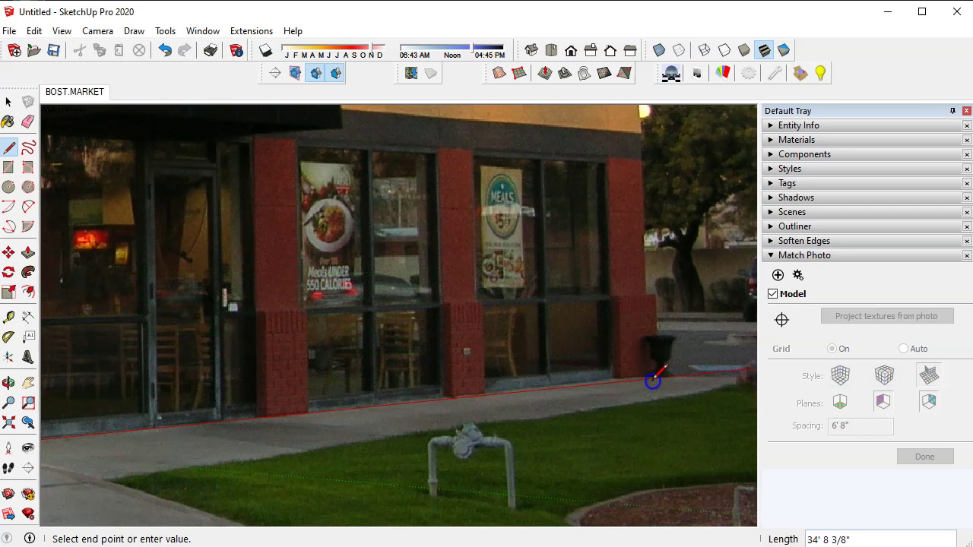
scroll(653, 380, "down", 2)
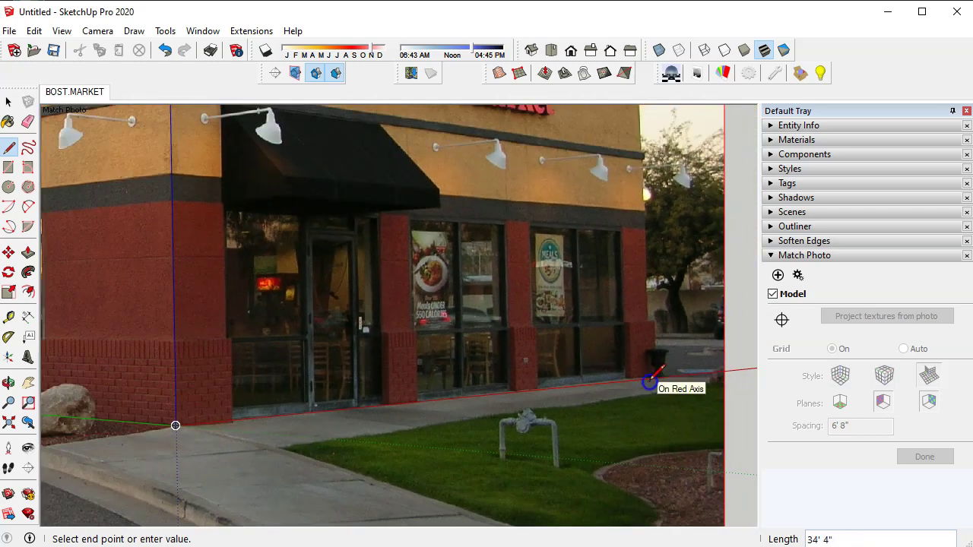
left_click(650, 380)
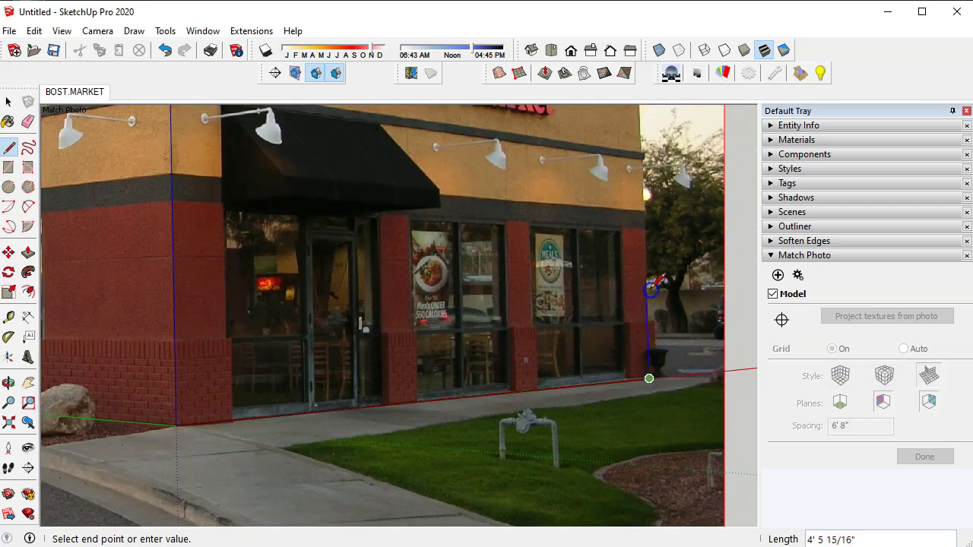
Step: Draw a vertical line about 15' 9" long on the blue axis from the storefront's far base corner up to the roofline
scroll(642, 257, "up", 2)
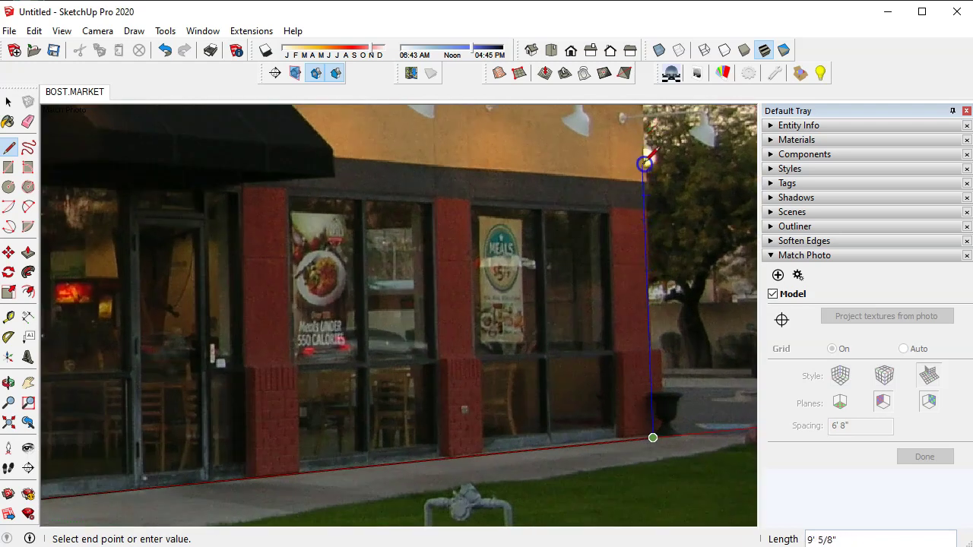
scroll(651, 293, "down", 6)
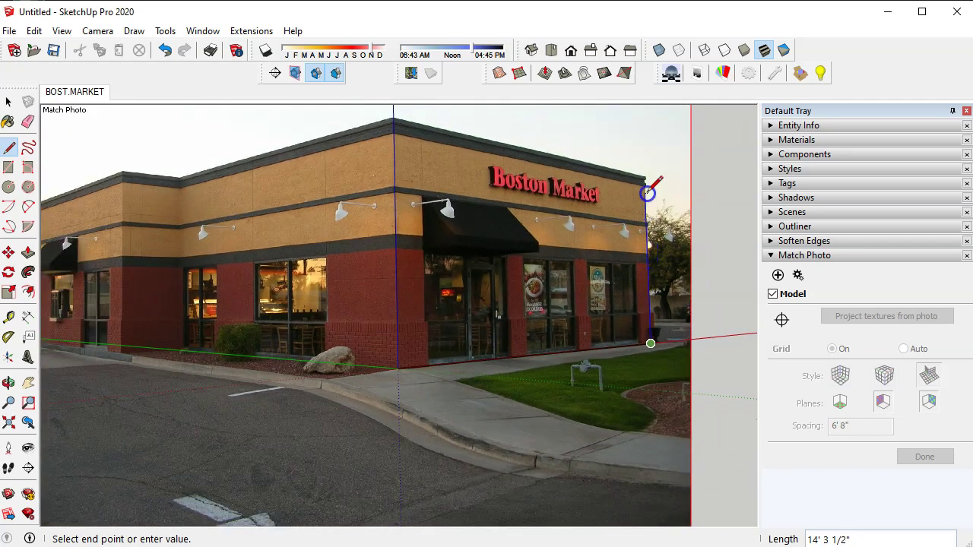
scroll(645, 176, "up", 3)
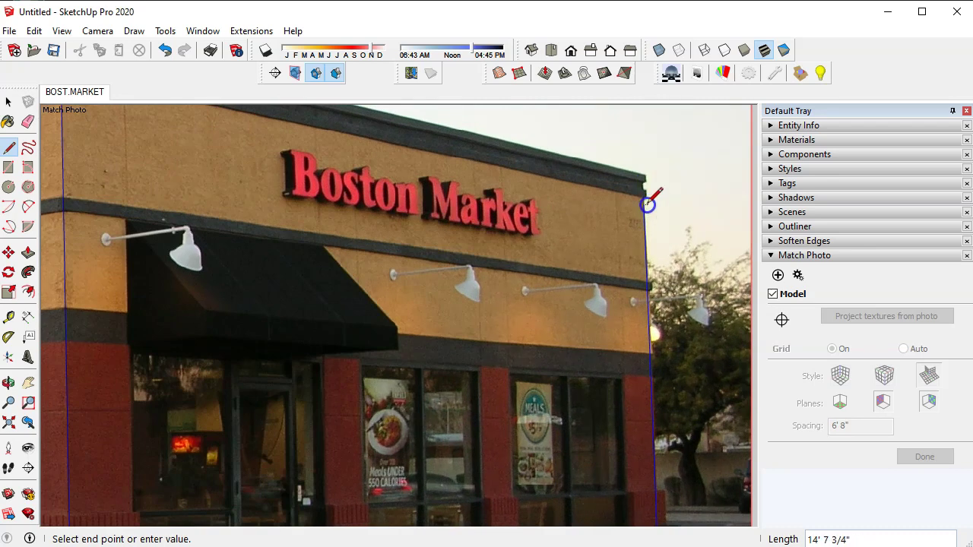
scroll(646, 203, "down", 3)
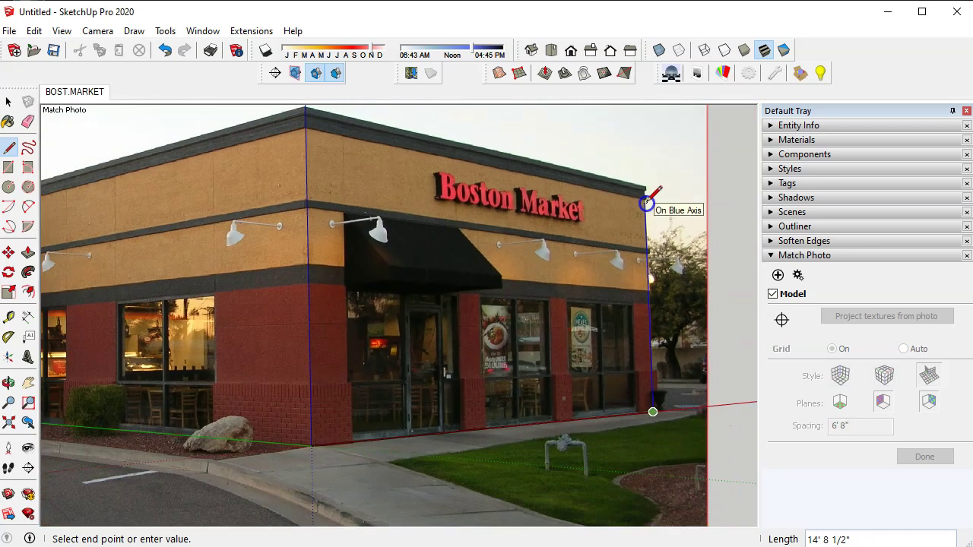
scroll(646, 203, "down", 1)
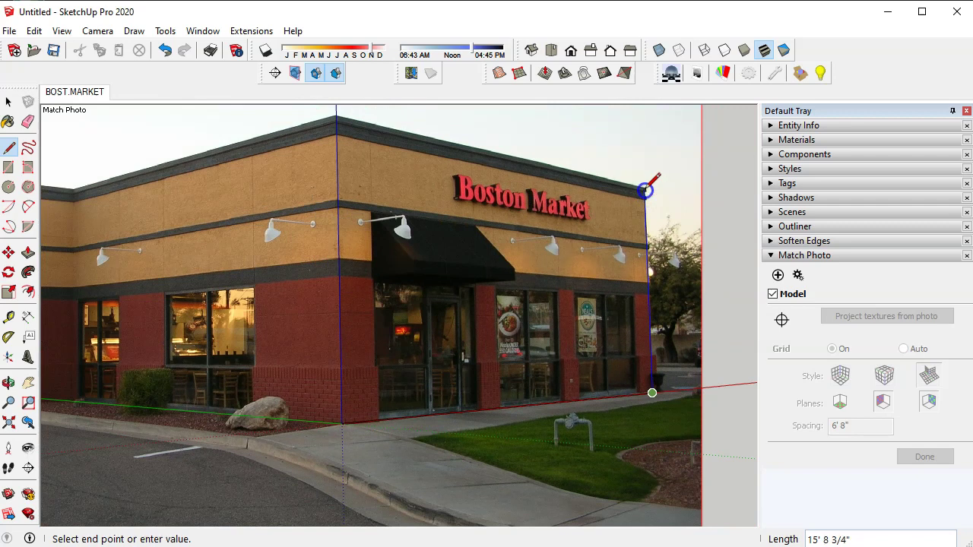
left_click(645, 191)
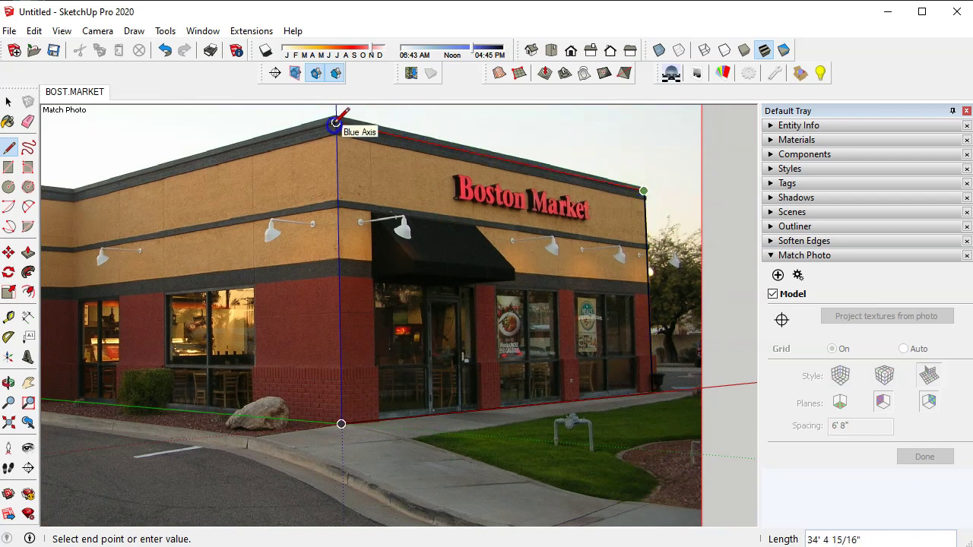
Step: Close the storefront wall face with a top edge to the near corner and a vertical edge down to the origin, then return to BOST.MARKET
left_click_drag(335, 122, 341, 423)
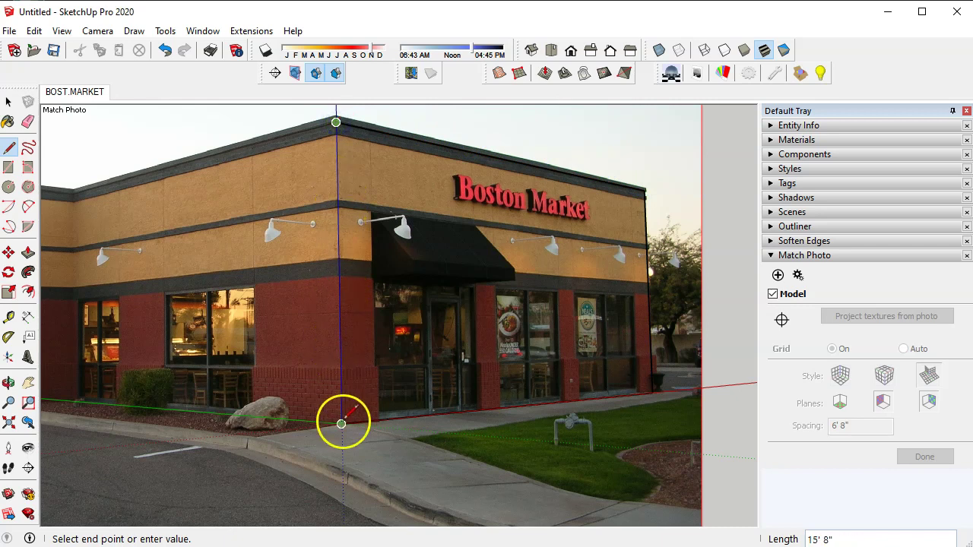
left_click(341, 423)
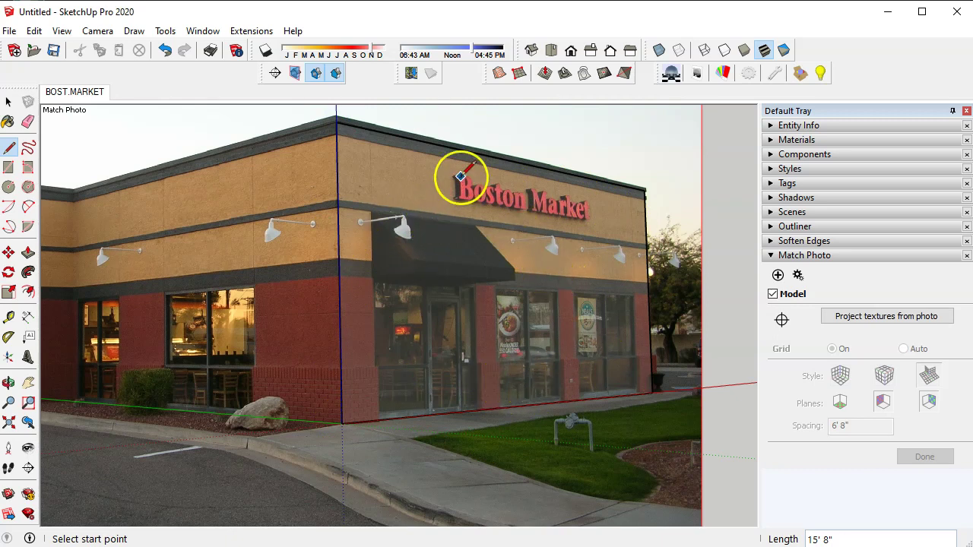
mouse_move(439, 210)
middle_mouse_down()
mouse_move(452, 225)
mouse_move(691, 234)
mouse_move(621, 385)
mouse_move(393, 324)
mouse_move(205, 257)
mouse_move(276, 198)
mouse_move(383, 256)
mouse_move(344, 216)
middle_mouse_up()
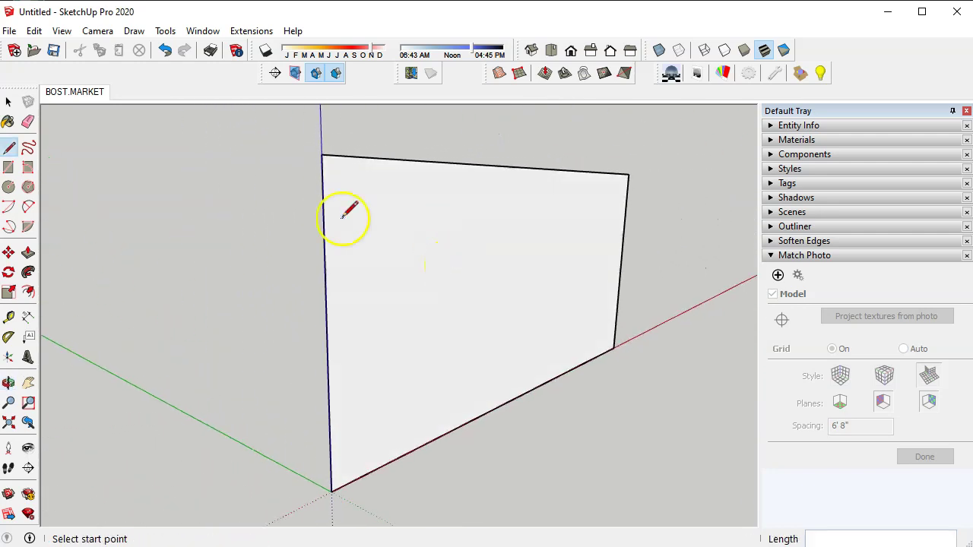
left_click(76, 99)
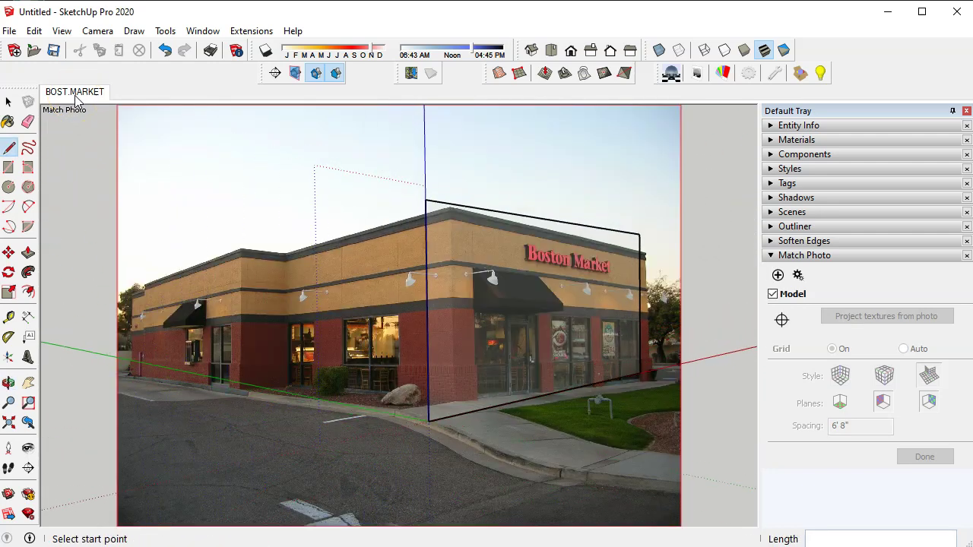
Step: Move the storefront face's top edge up about 4" along the blue axis to the top of the parapet in the photo
scroll(455, 225, "up", 4)
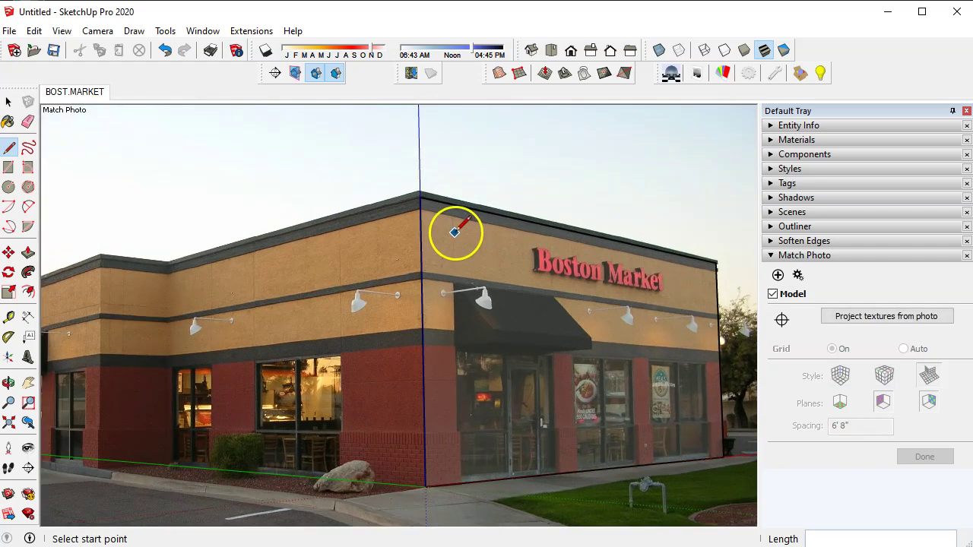
scroll(556, 231, "up", 3)
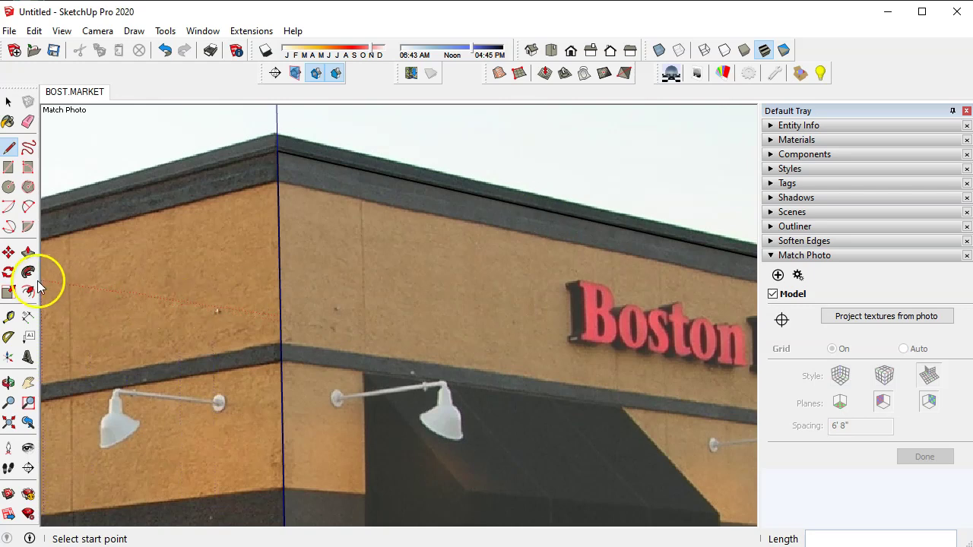
left_click(8, 252)
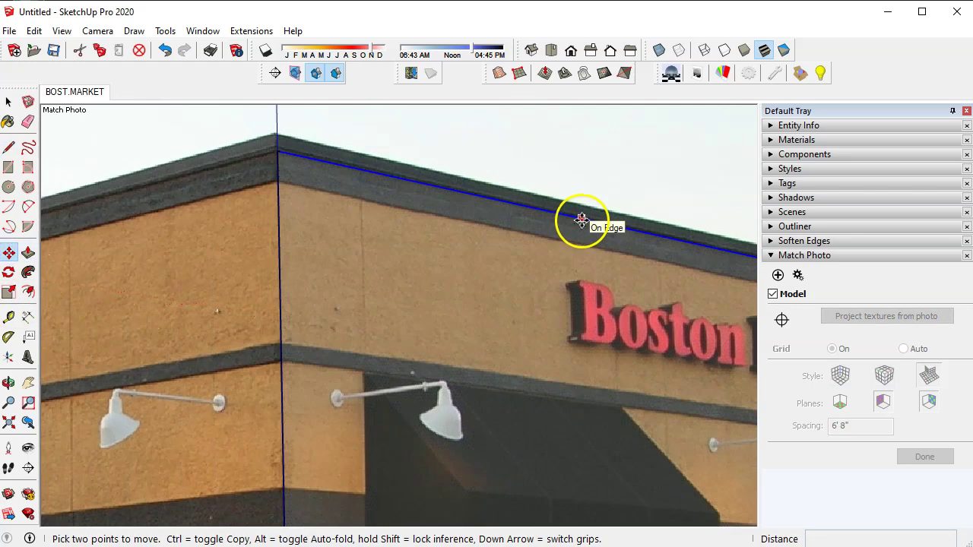
left_click(577, 216)
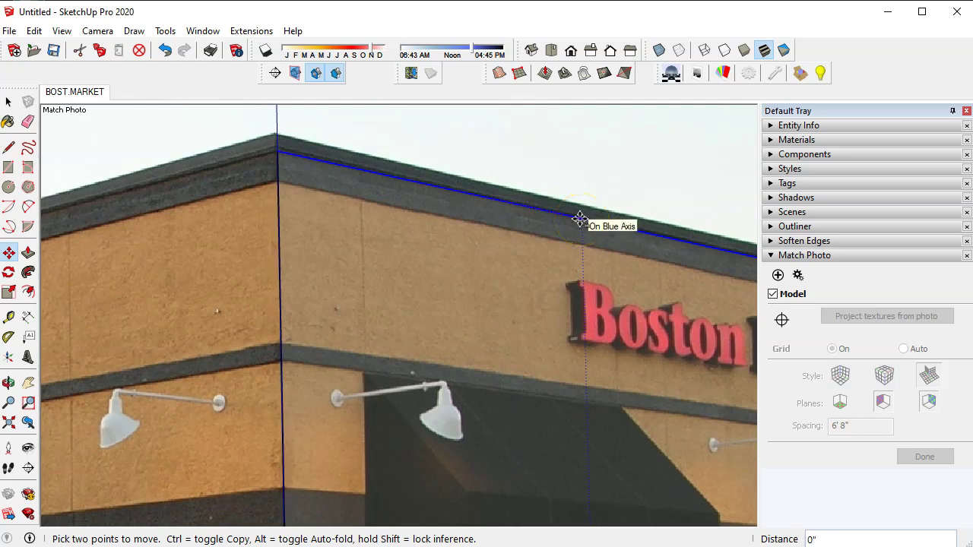
scroll(580, 209, "up", 1)
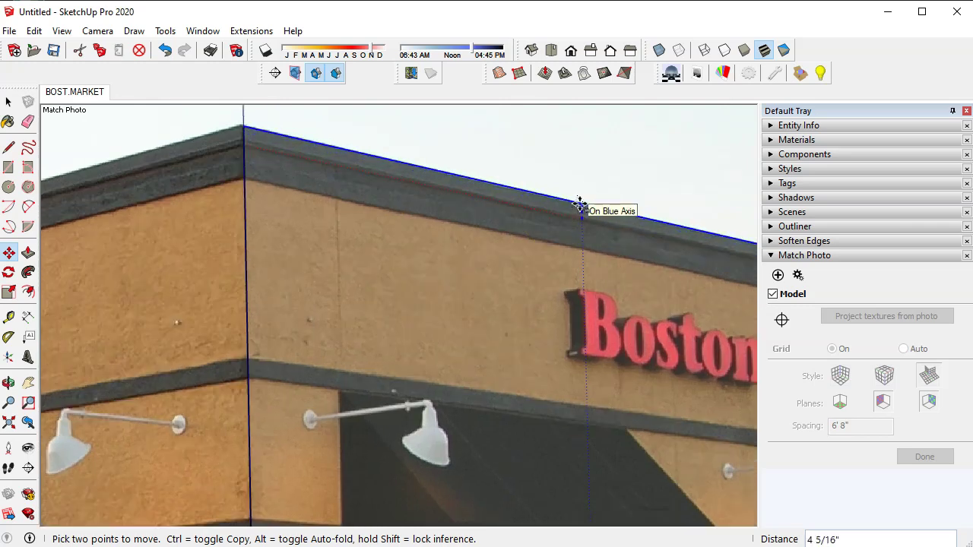
left_click(727, 256)
Step: Examine how the storefront face's top edge, far corner and base line up with the building in the photo
scroll(517, 262, "down", 5)
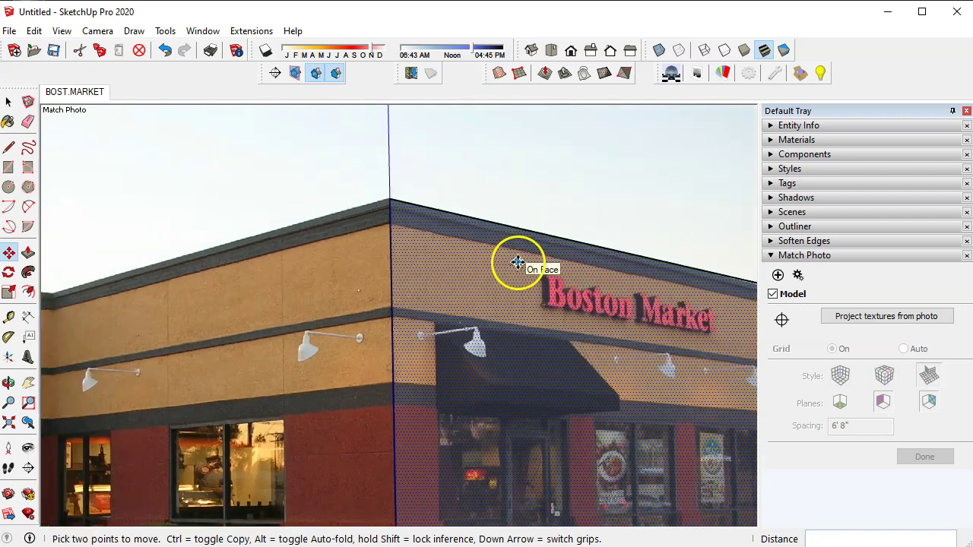
scroll(670, 283, "up", 5)
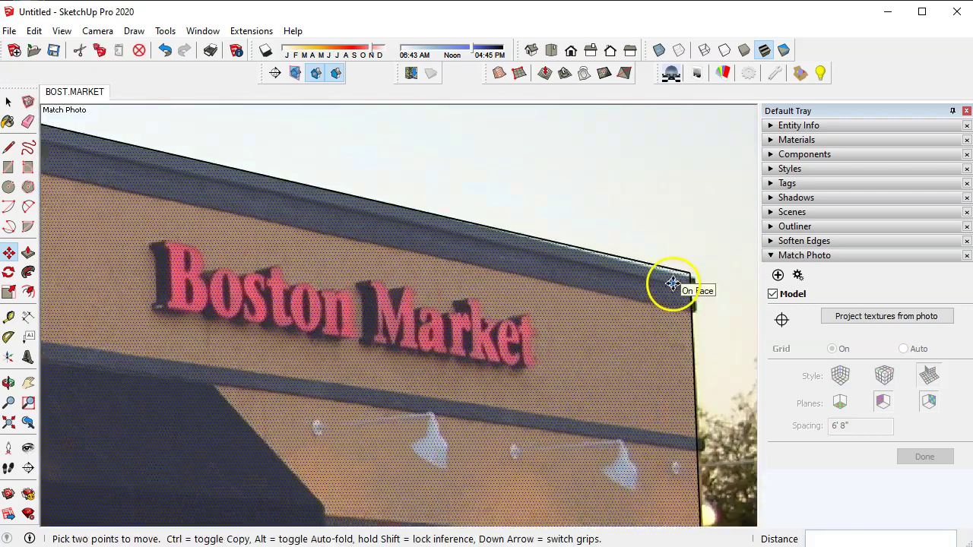
scroll(688, 274, "up", 2)
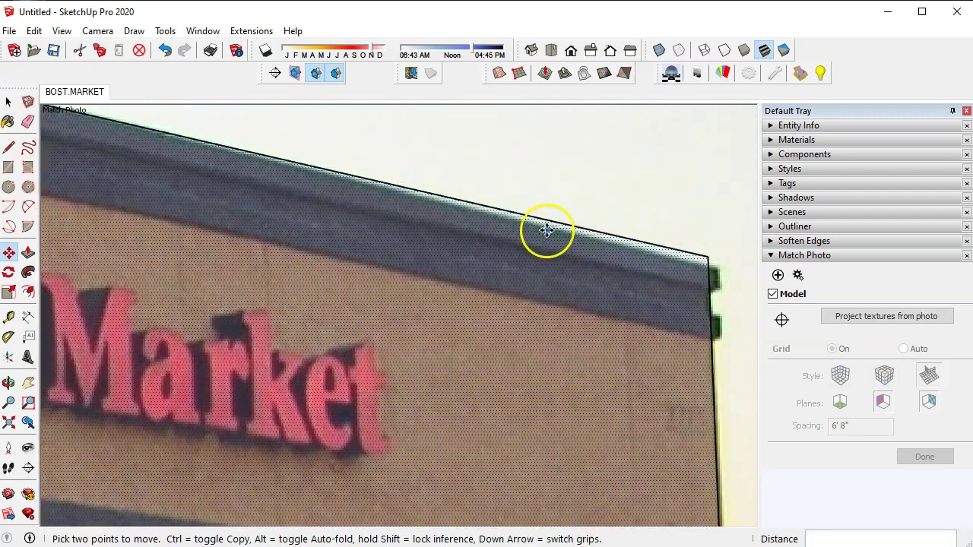
scroll(596, 287, "down", 4)
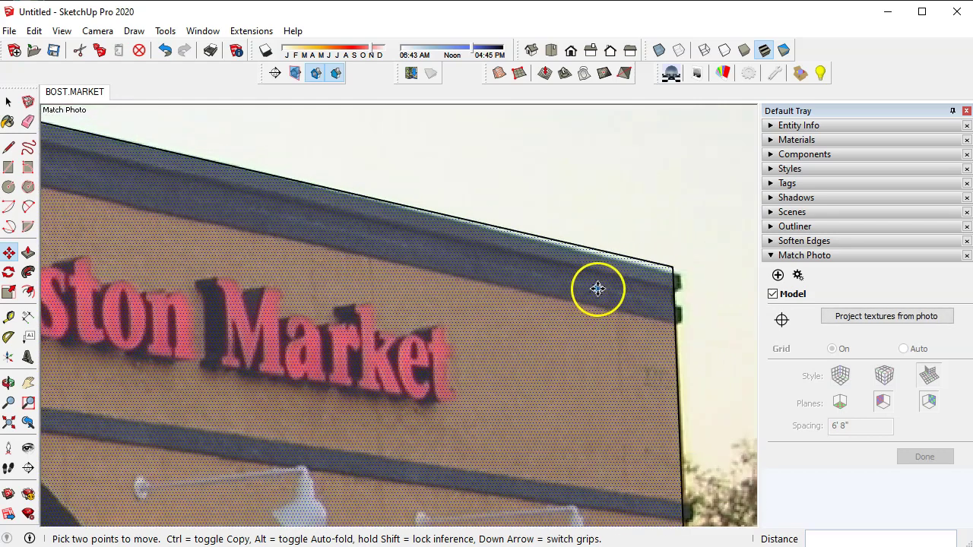
scroll(600, 286, "down", 5)
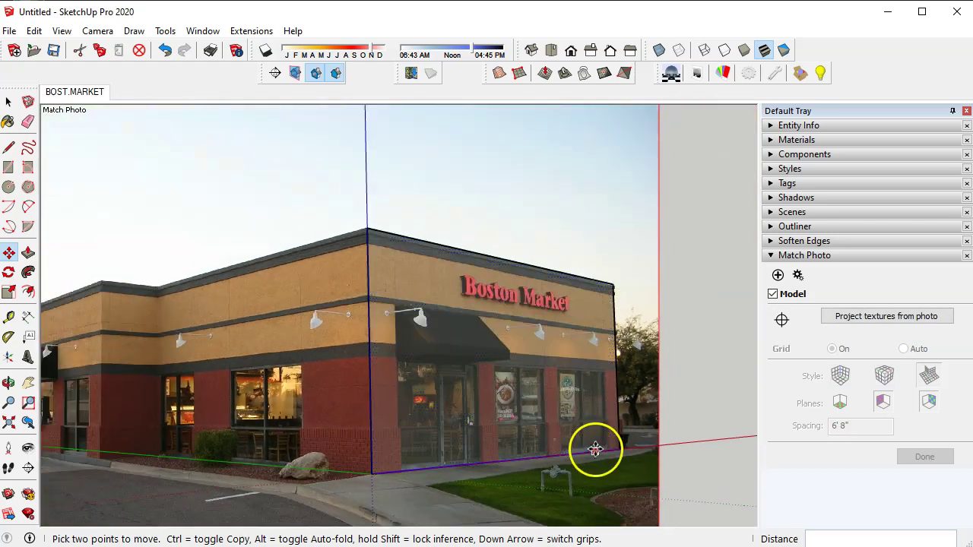
key("ctrl+t")
scroll(613, 462, "up", 2)
scroll(554, 409, "down", 4)
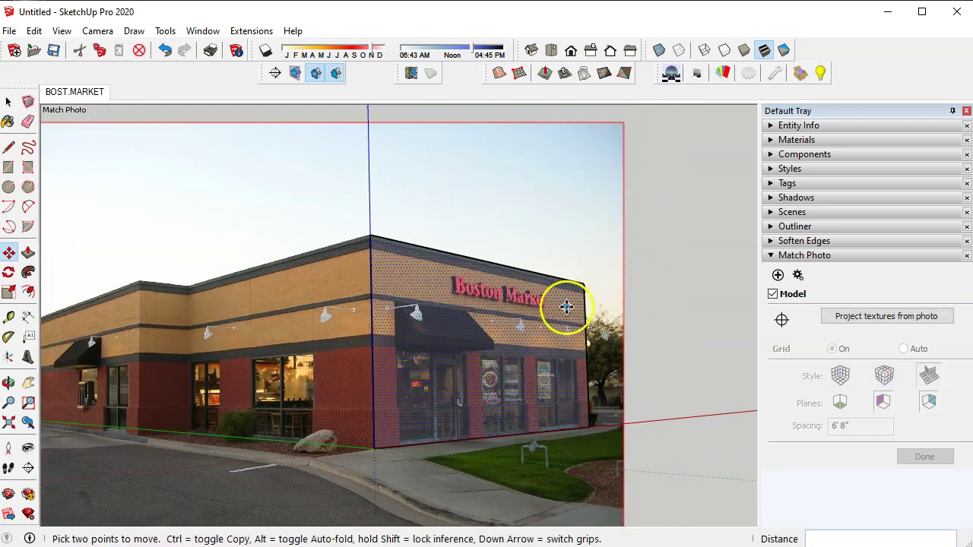
Step: Orbit around the storefront face to view it without the photo and return to the BOST.MARKET scene
key("o")
left_click_drag(565, 304, 430, 401)
key("m")
left_click(76, 92)
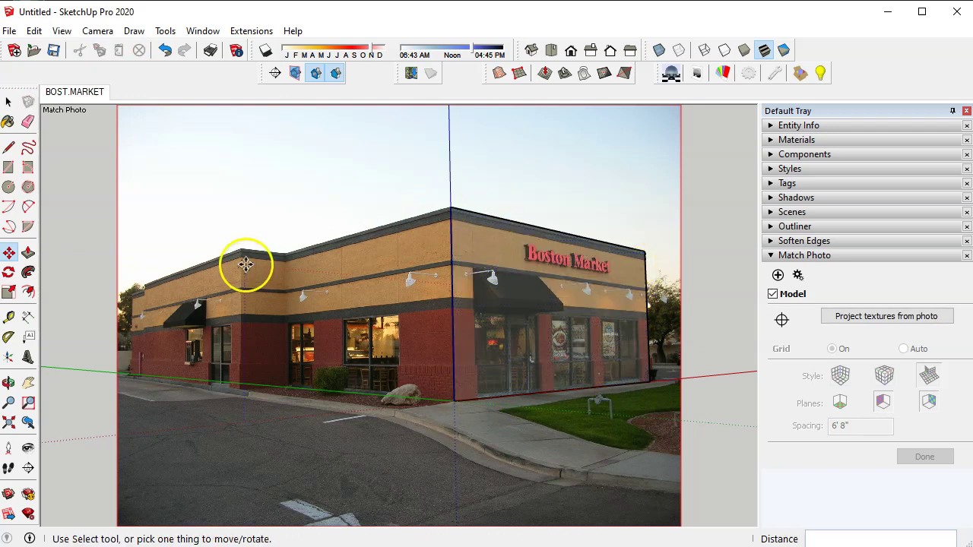
Step: Push/Pull the storefront face back about 92' 3" along the green axis to the building's far rear corner
left_click(8, 147)
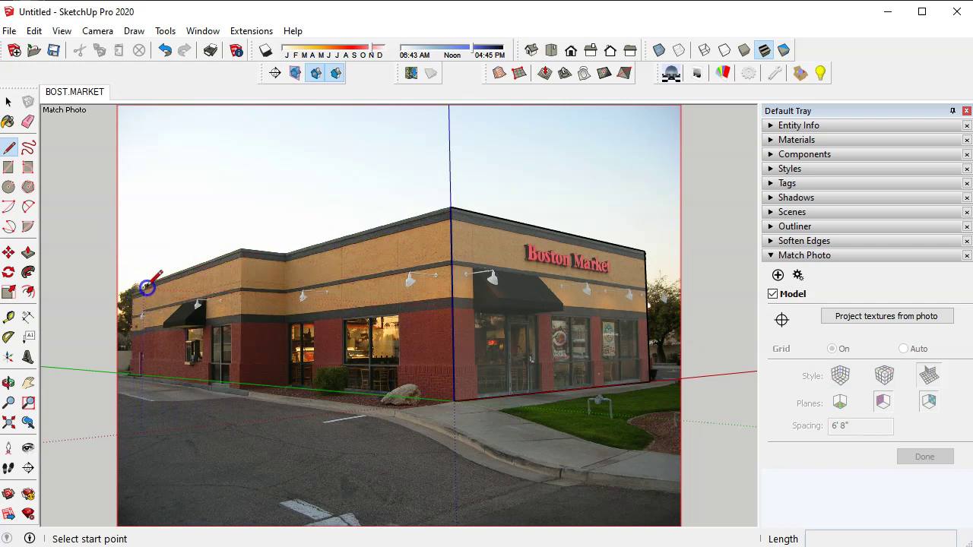
left_click(28, 253)
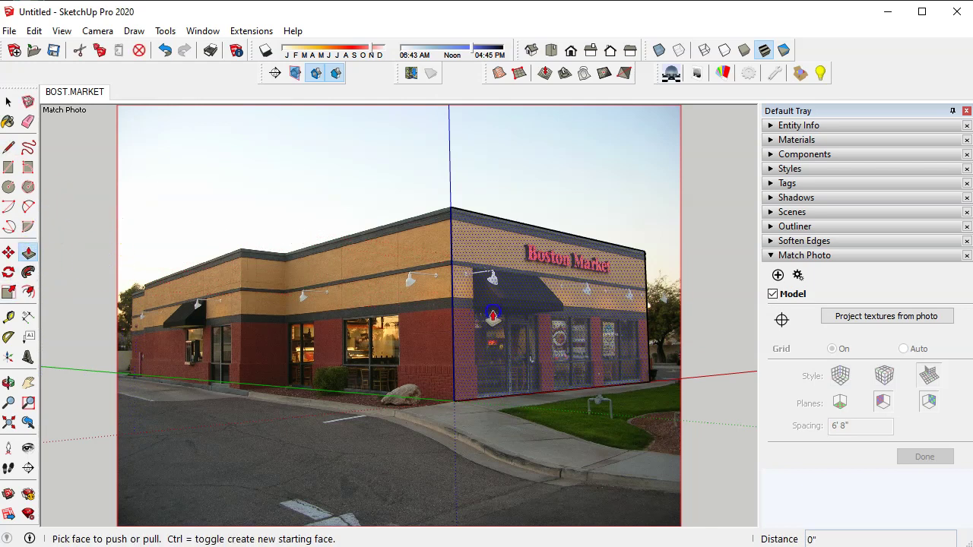
left_click_drag(492, 313, 168, 339)
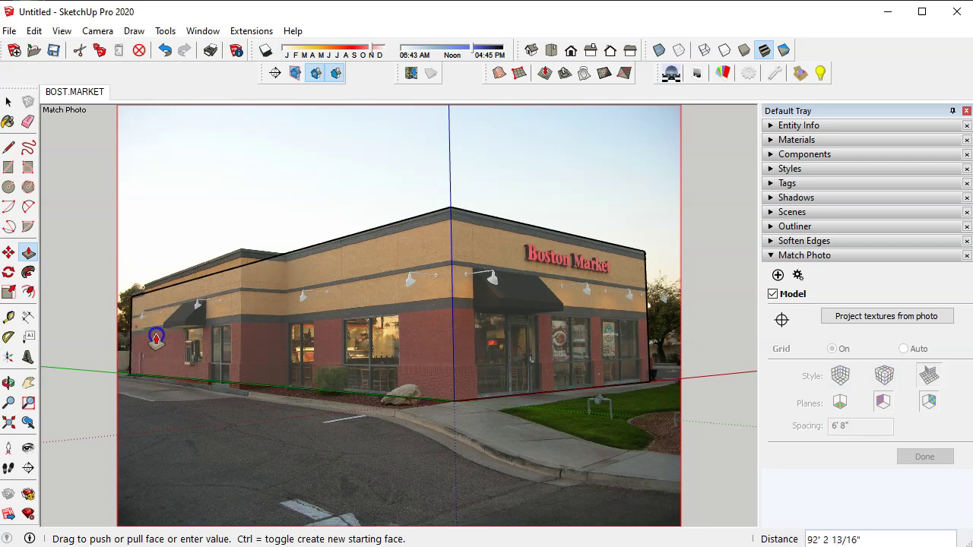
key("space")
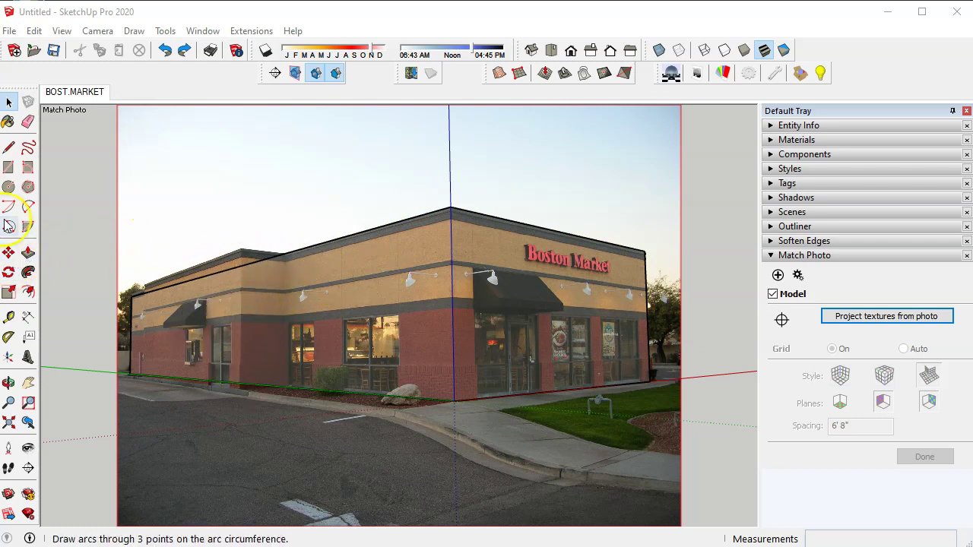
Step: Draw a line about 28' long from the origin along the side wall's base to the inner corner where the wall jogs
left_click(9, 148)
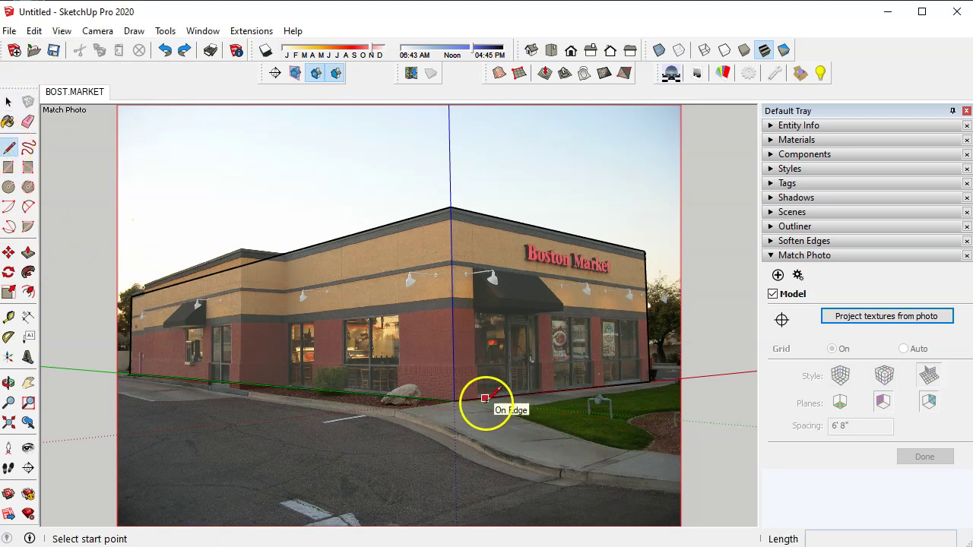
left_click(454, 400)
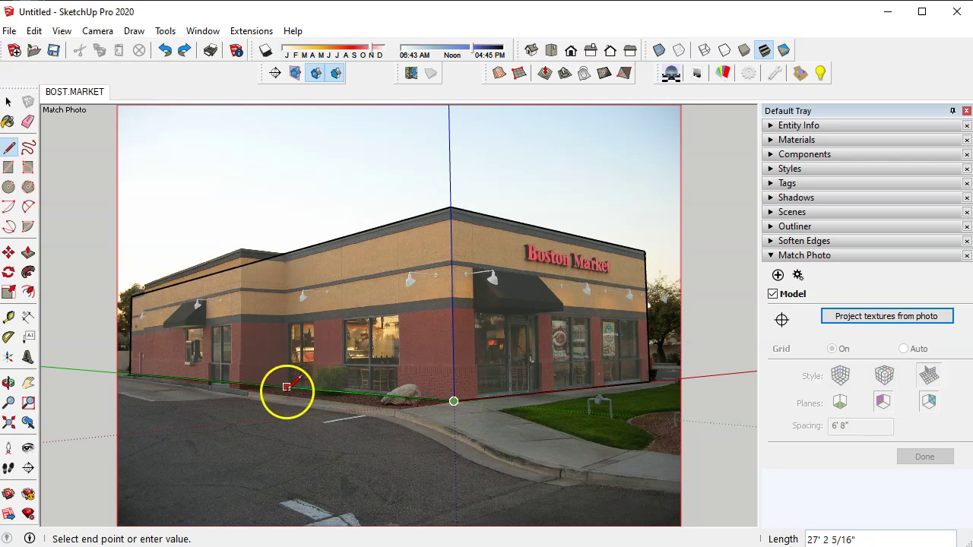
scroll(291, 387, "up", 2)
scroll(285, 383, "up", 1)
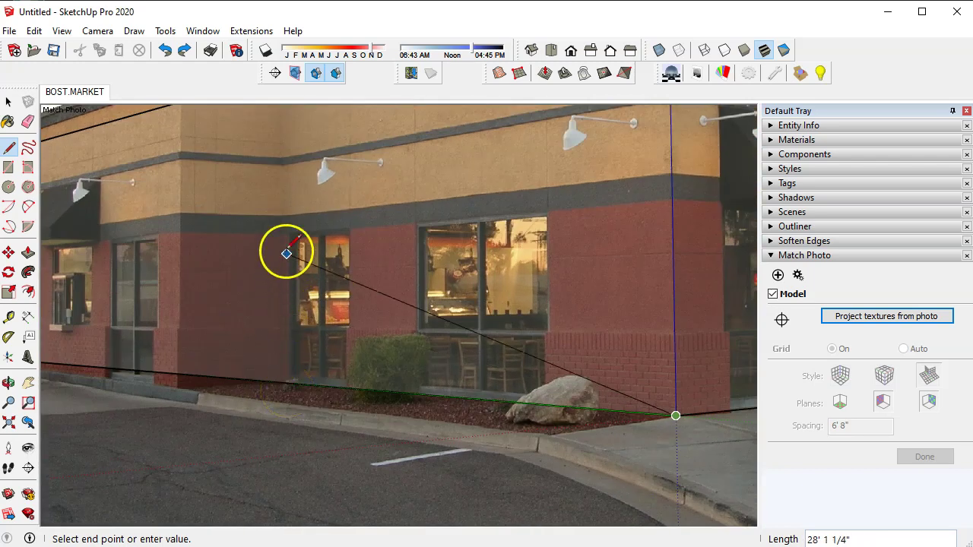
left_click(280, 381)
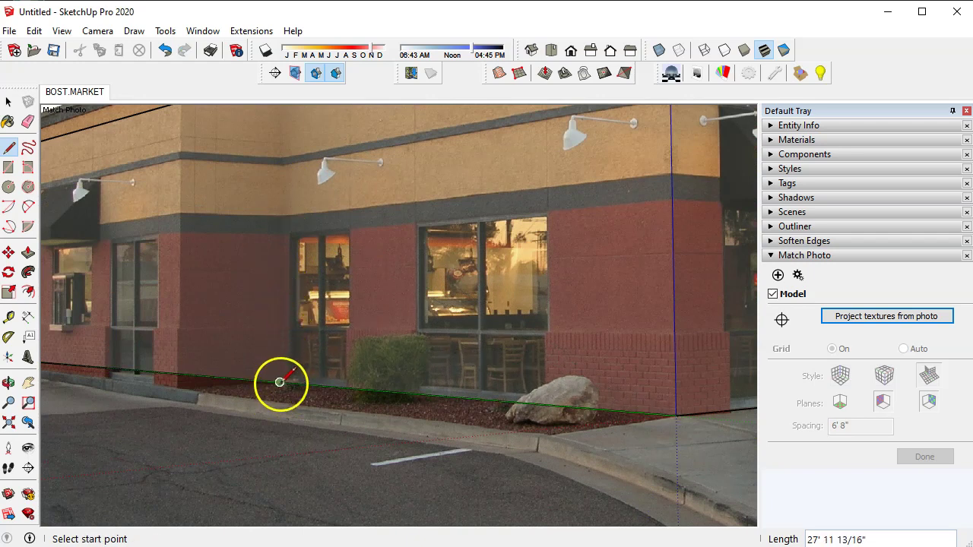
scroll(287, 322, "up", 1)
scroll(288, 322, "down", 6)
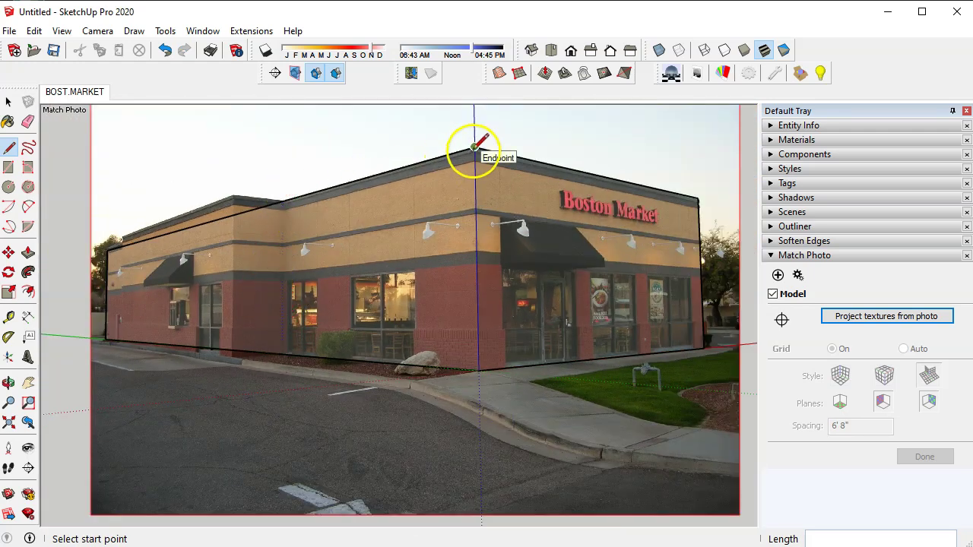
Step: Draw a vertical line about 16' long dividing the side wall at the inner corner, inspect the model in 3D and return to BOST.MARKET
left_click(282, 201)
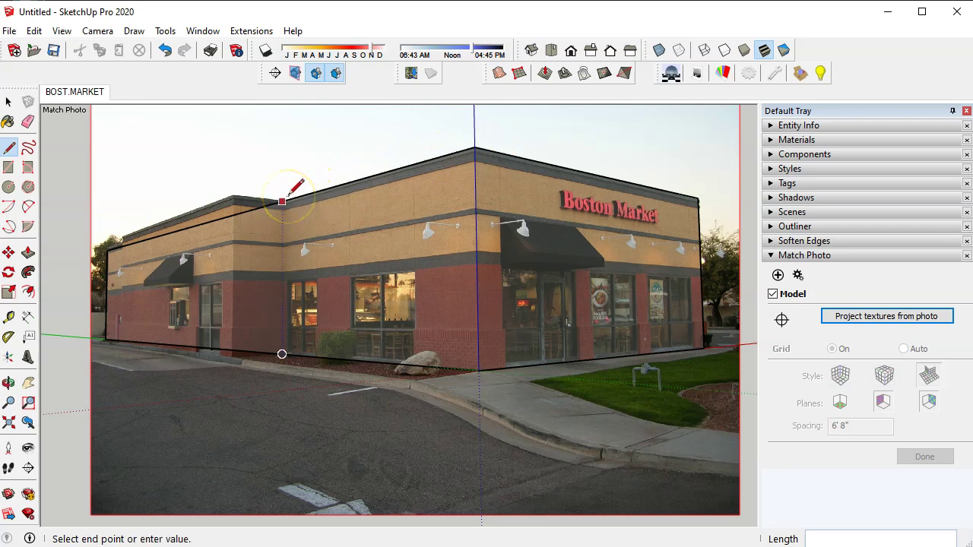
left_click(473, 147)
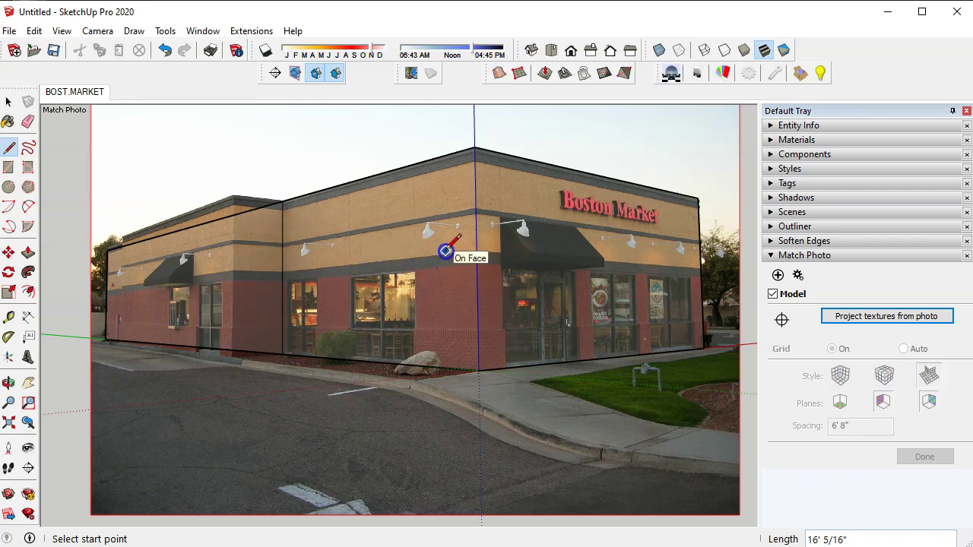
middle_click_drag(445, 251, 445, 298)
key("l")
left_click(83, 92)
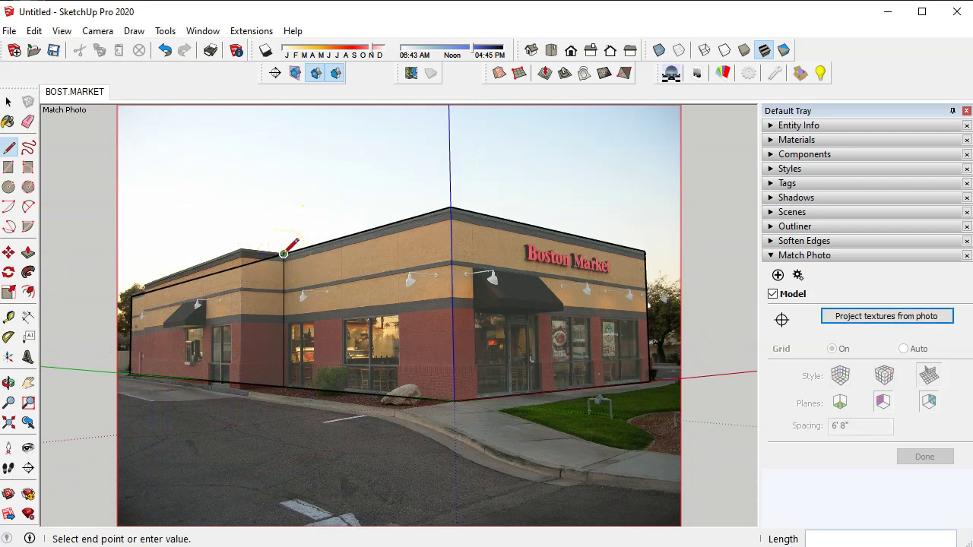
Step: Draw the projecting section's end face from the inner corner, about 5' 6" deep along the red axis and 16' high
left_click_drag(282, 253, 245, 249)
scroll(246, 248, "up", 3)
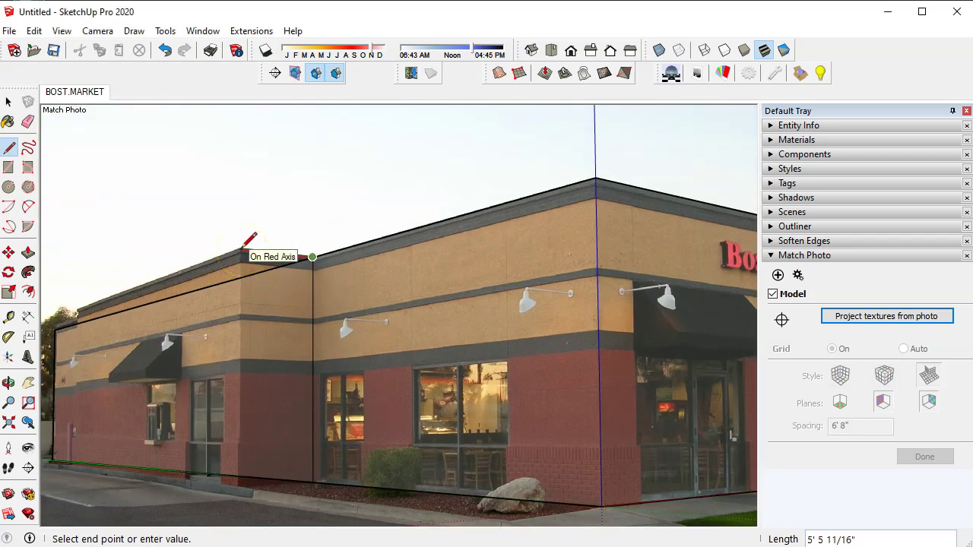
left_click(241, 249)
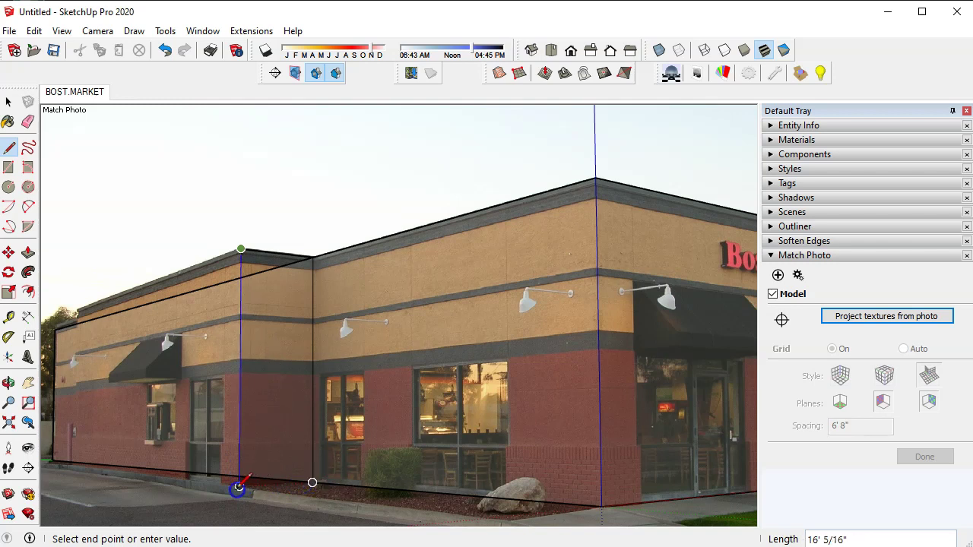
left_click(237, 486)
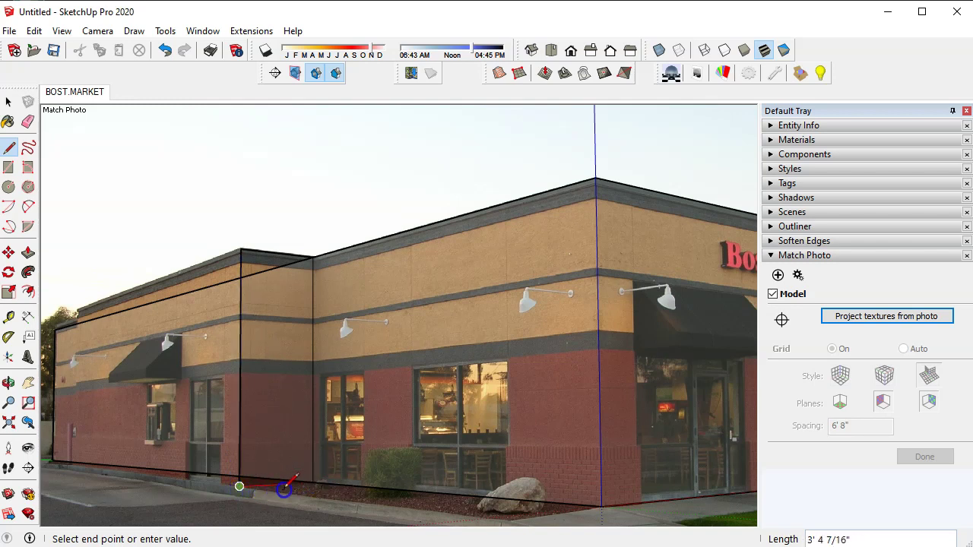
left_click(312, 483)
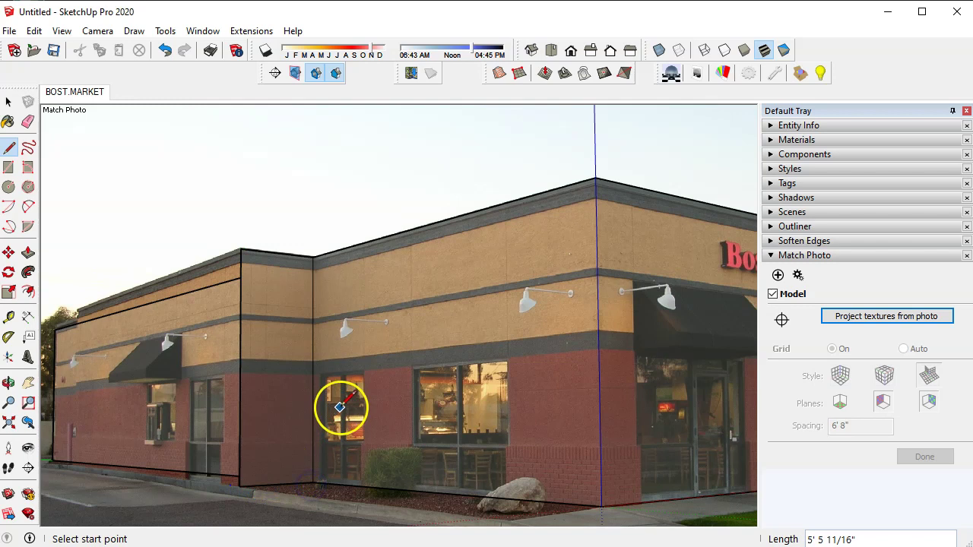
Step: Draw the projecting wall's top edge about 36' 5" long along the green axis, from its outer corner to the roofline's far end
scroll(338, 404, "down", 3)
scroll(340, 407, "down", 1)
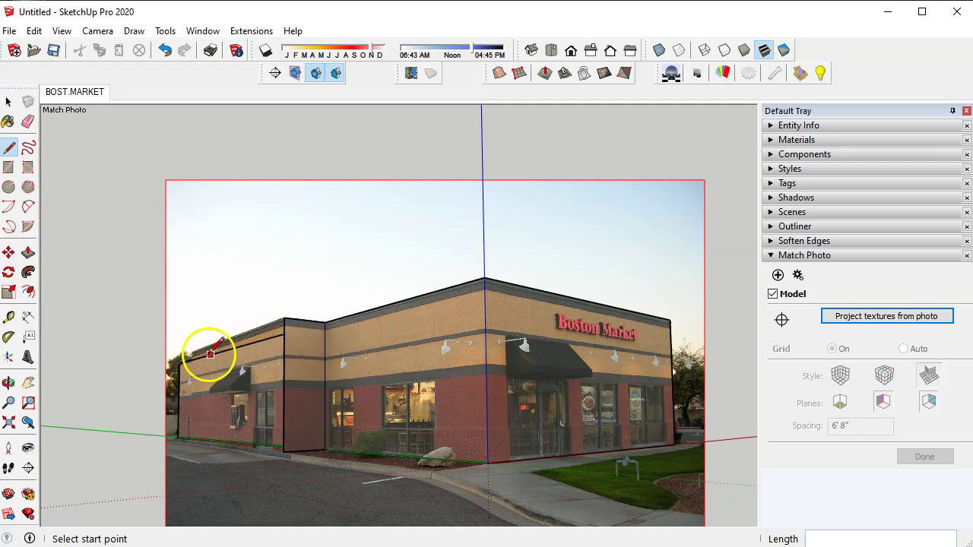
scroll(284, 317, "up", 5)
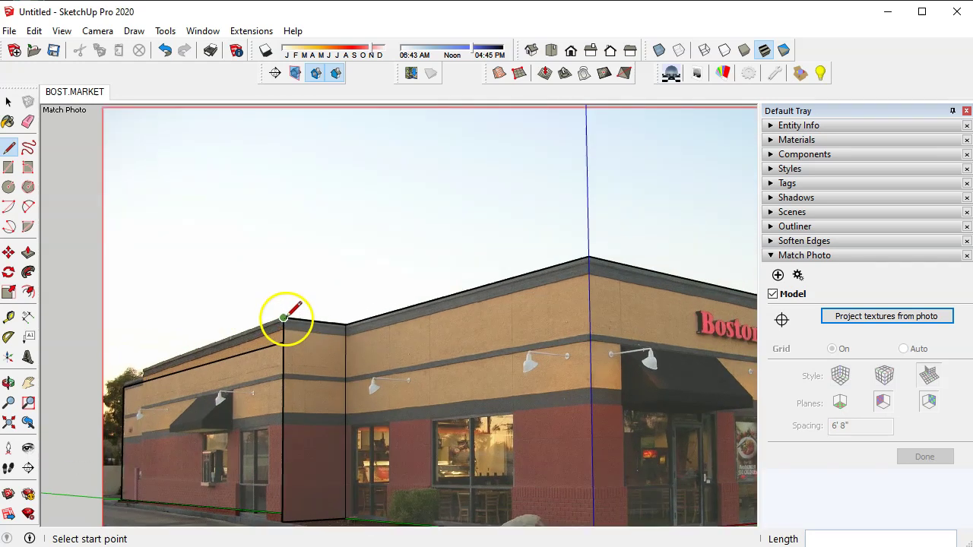
left_click(282, 317)
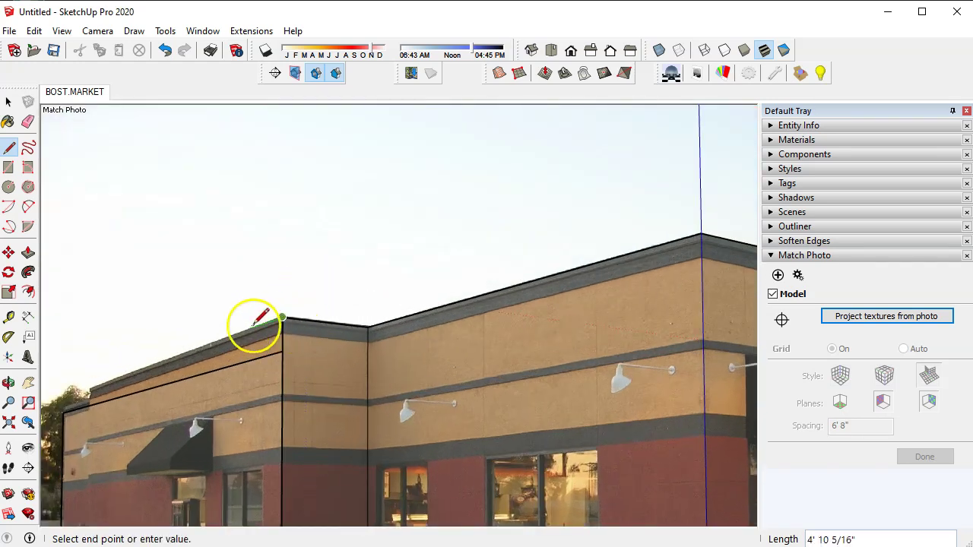
left_click(89, 383)
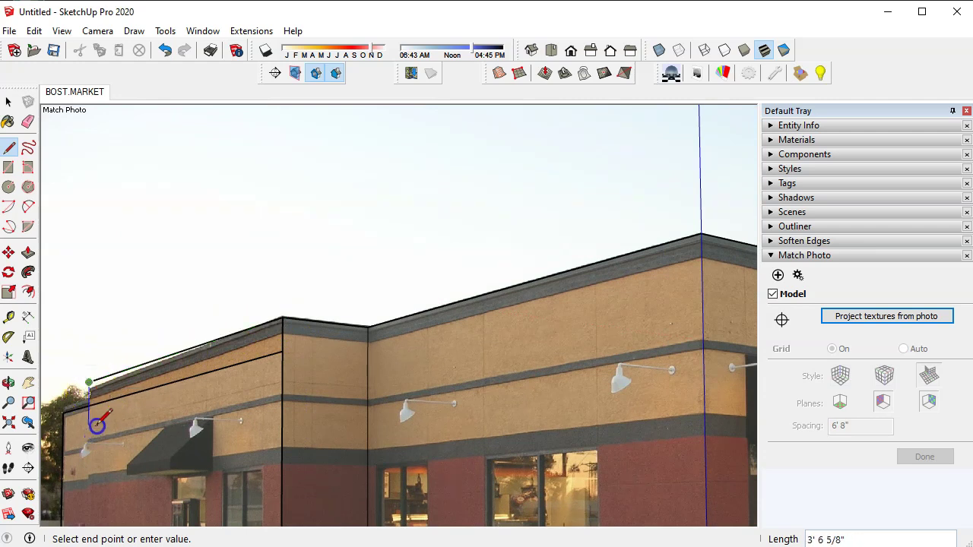
Step: Close the projecting wall face with a vertical line at its far end and a base line about 36' 5" long back to the outer corner
scroll(97, 424, "down", 3)
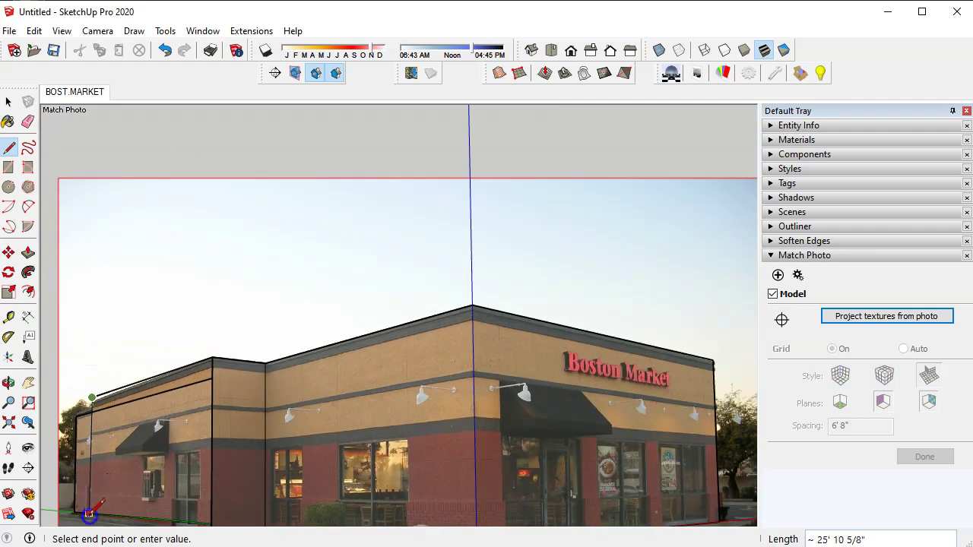
middle_click_drag(109, 473, 133, 413)
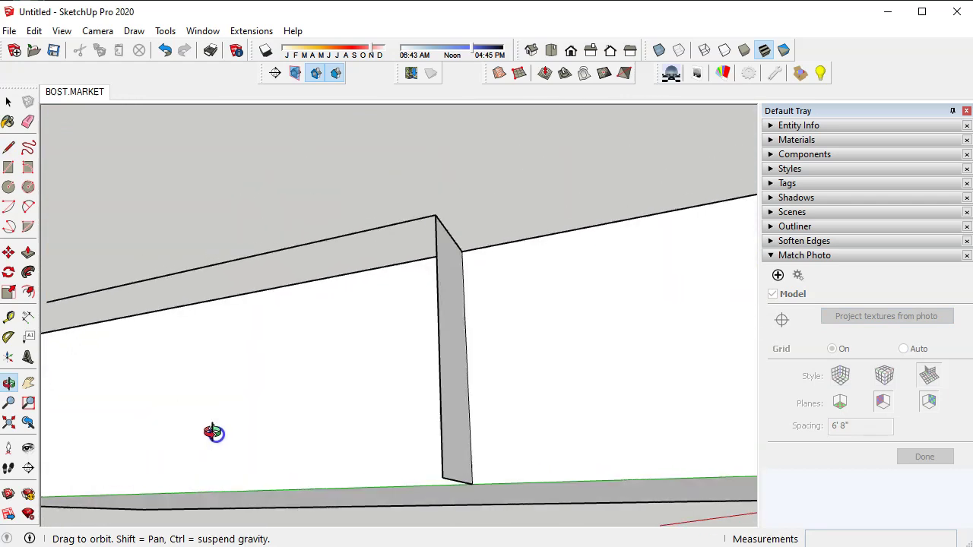
middle_click_drag(213, 432, 278, 443)
scroll(278, 443, "down", 2)
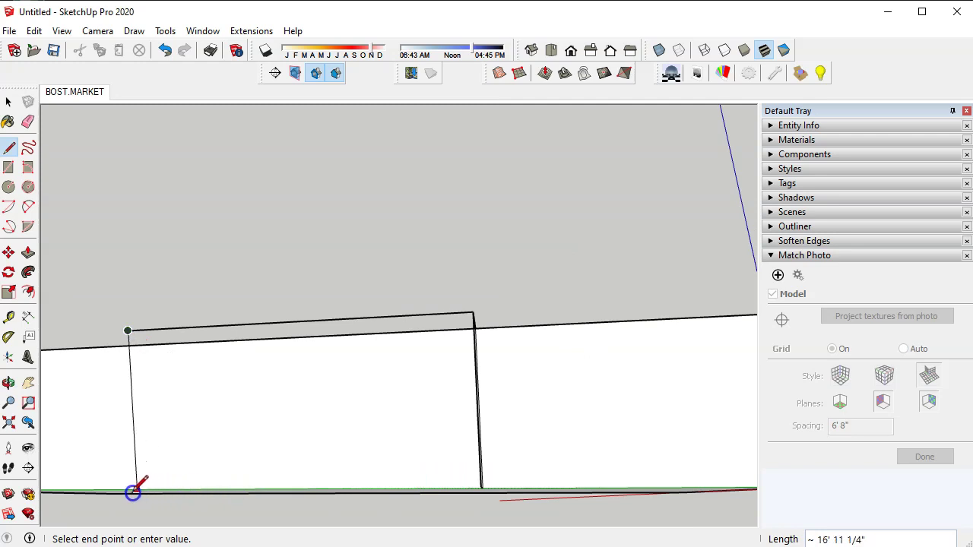
middle_click_drag(150, 451, 130, 418)
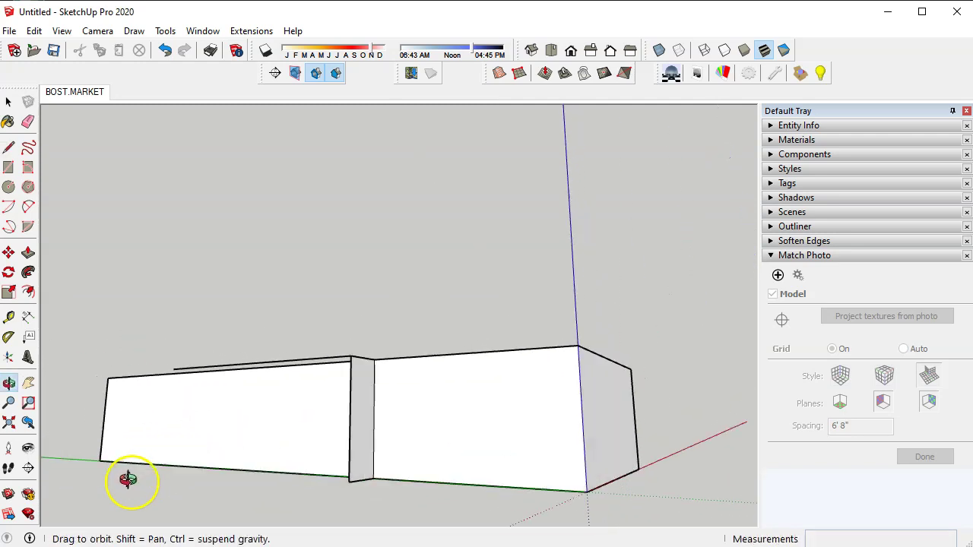
left_click(169, 467)
left_click(346, 482)
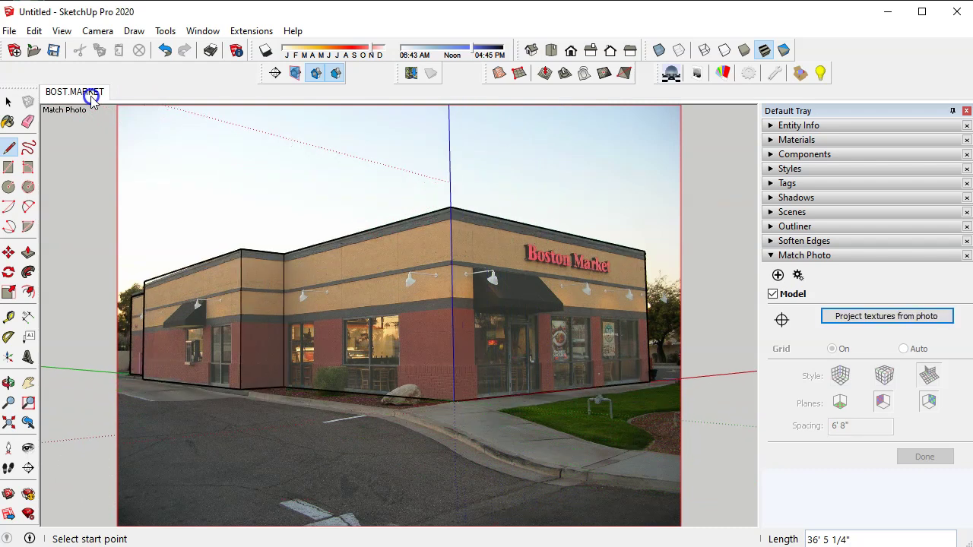
Step: Orbit around the model to inspect the projecting wall from the rear and return to the BOST.MARKET scene
scroll(235, 313, "down", 3)
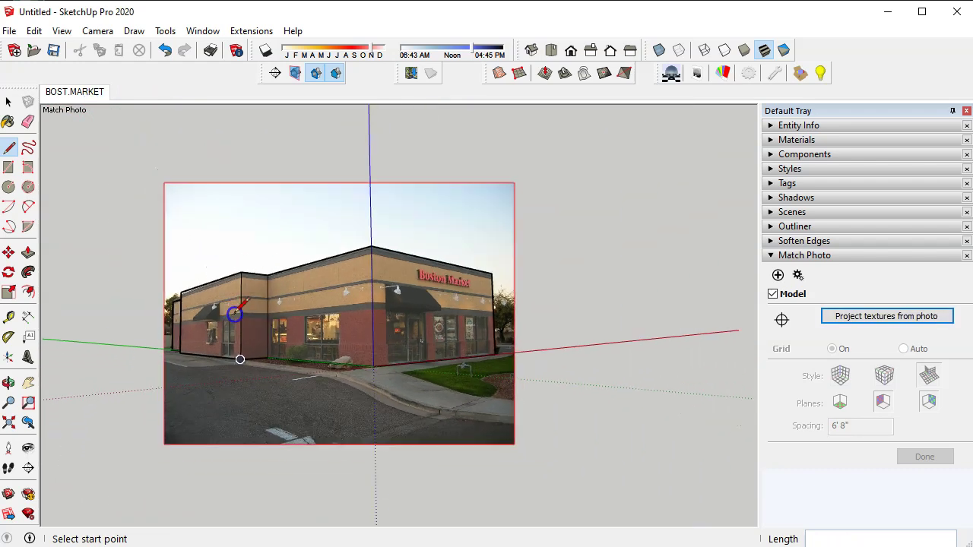
middle_click_drag(224, 309, 687, 361)
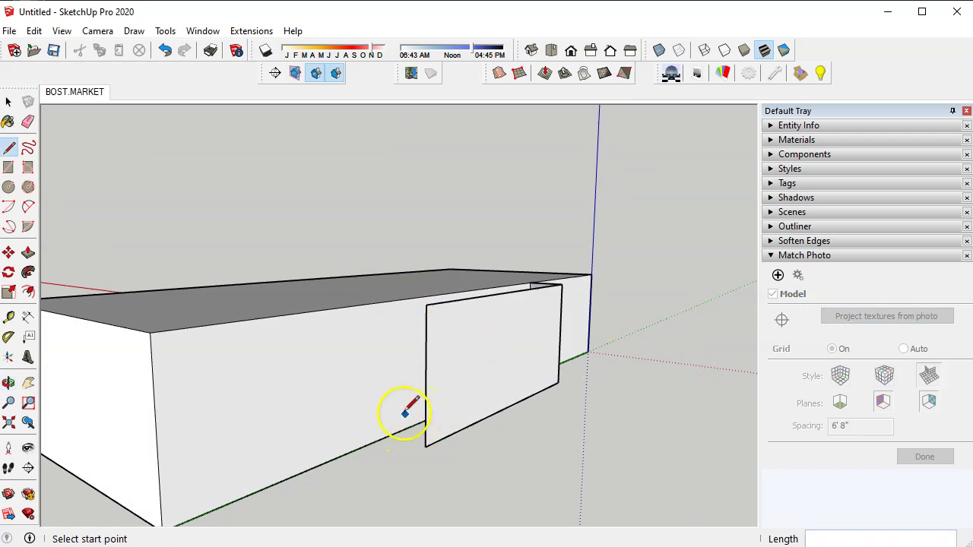
middle_click_drag(398, 321, 323, 401)
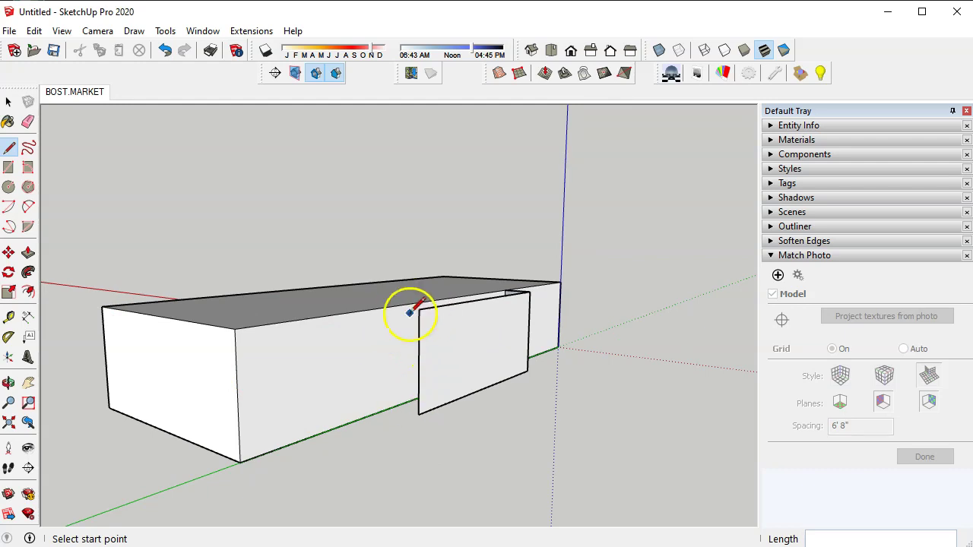
middle_click_drag(617, 349, 330, 295)
key("l")
left_click(79, 92)
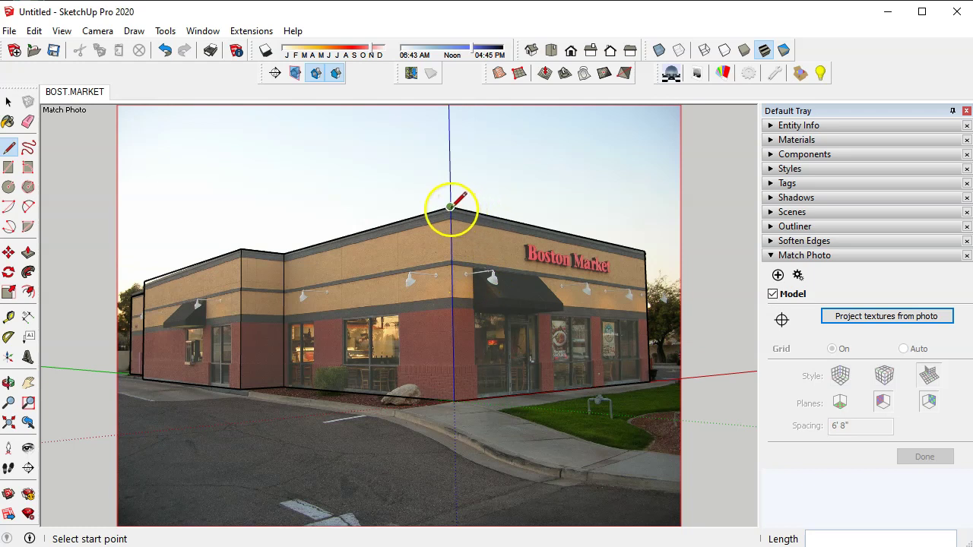
Step: Project the matched photo's textures onto the building faces, trimming partially visible faces
left_click(645, 252)
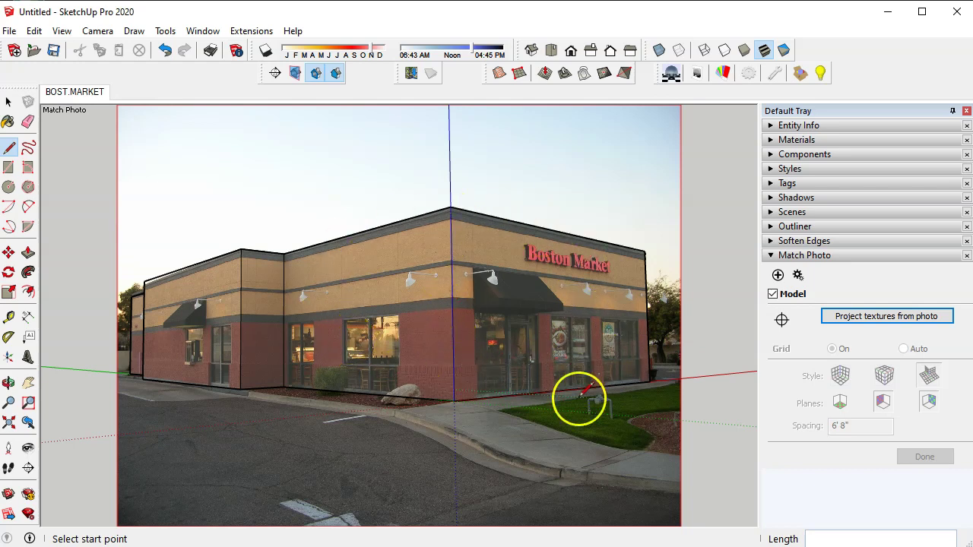
left_click(872, 318)
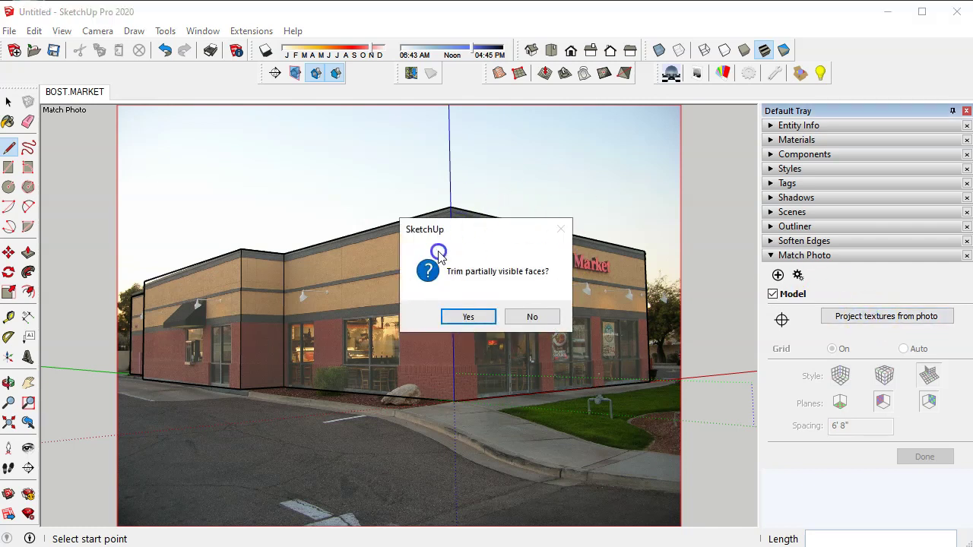
left_click(469, 318)
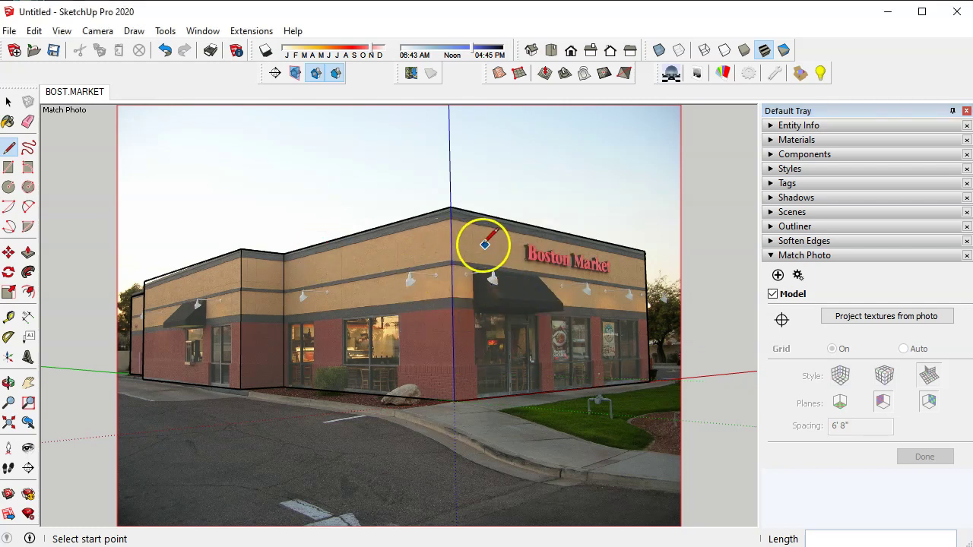
Step: Orbit around the textured building to examine the projected photo on the storefront and side walls
key("o")
left_click_drag(485, 243, 500, 278)
key("l")
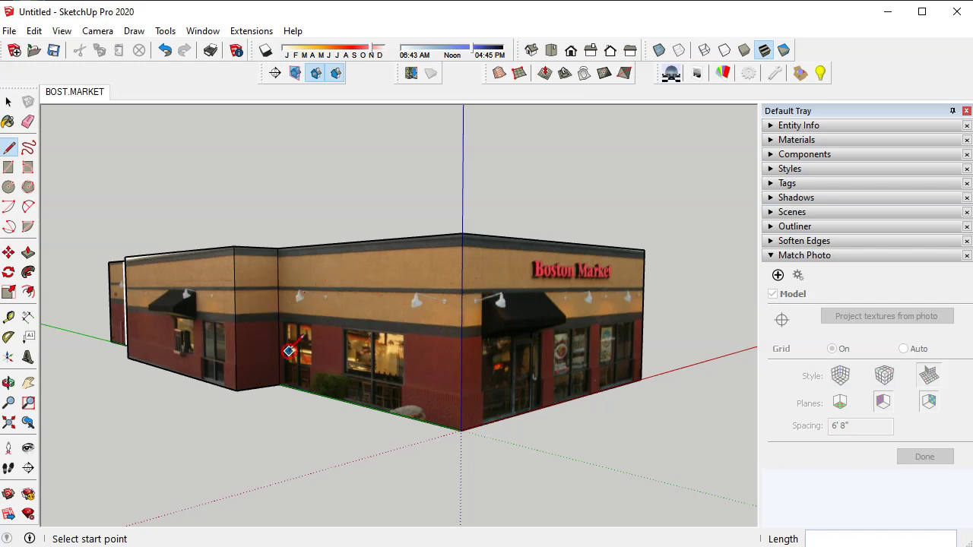
key("o")
left_click_drag(499, 325, 487, 307)
key("l")
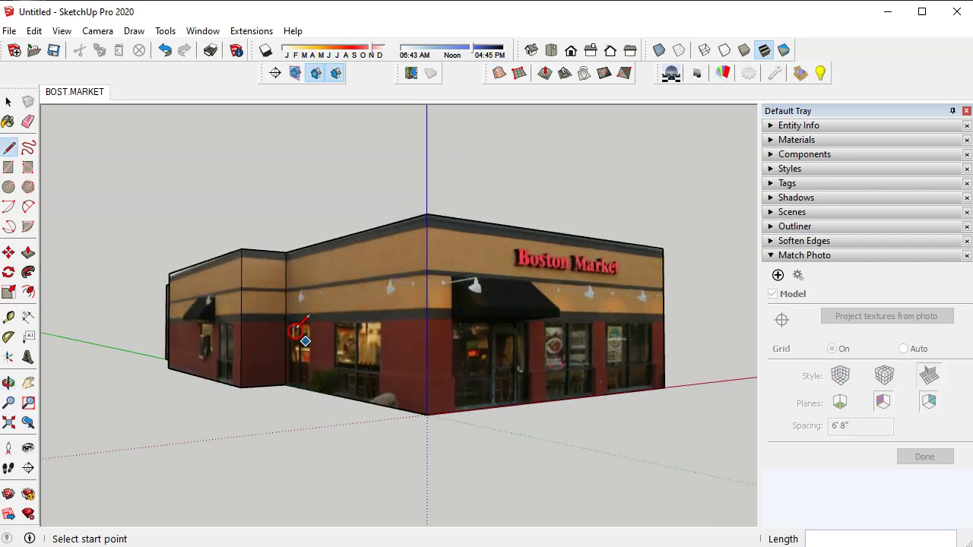